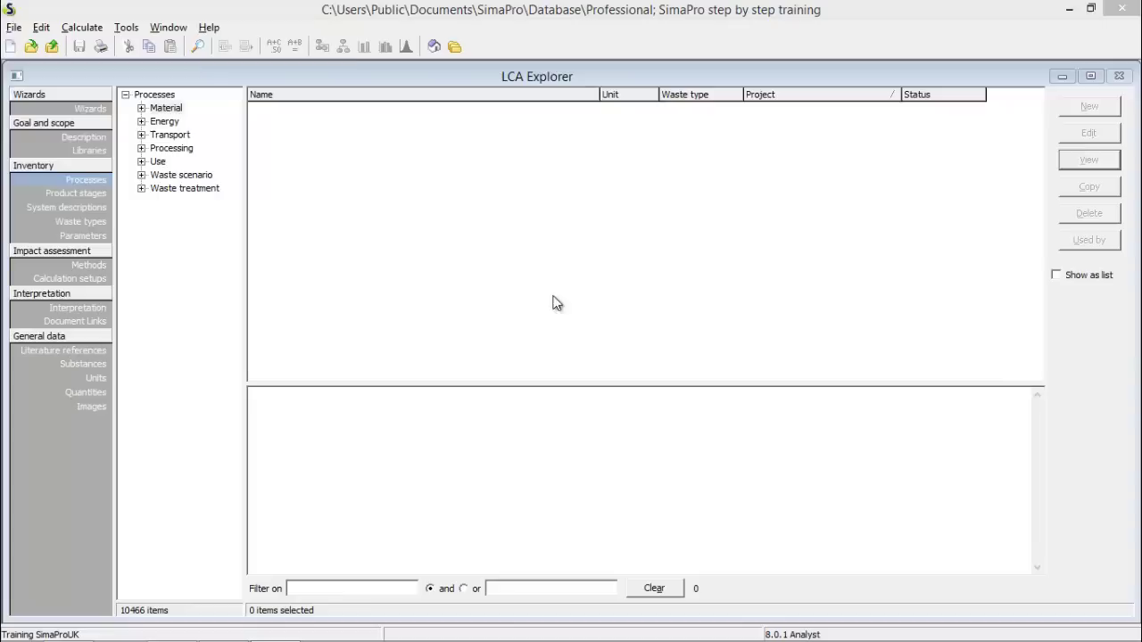
Browse Material > Glass > Packaging > Transformation and select 'Packaging glass, white {GLO}'.
left_click(141, 107)
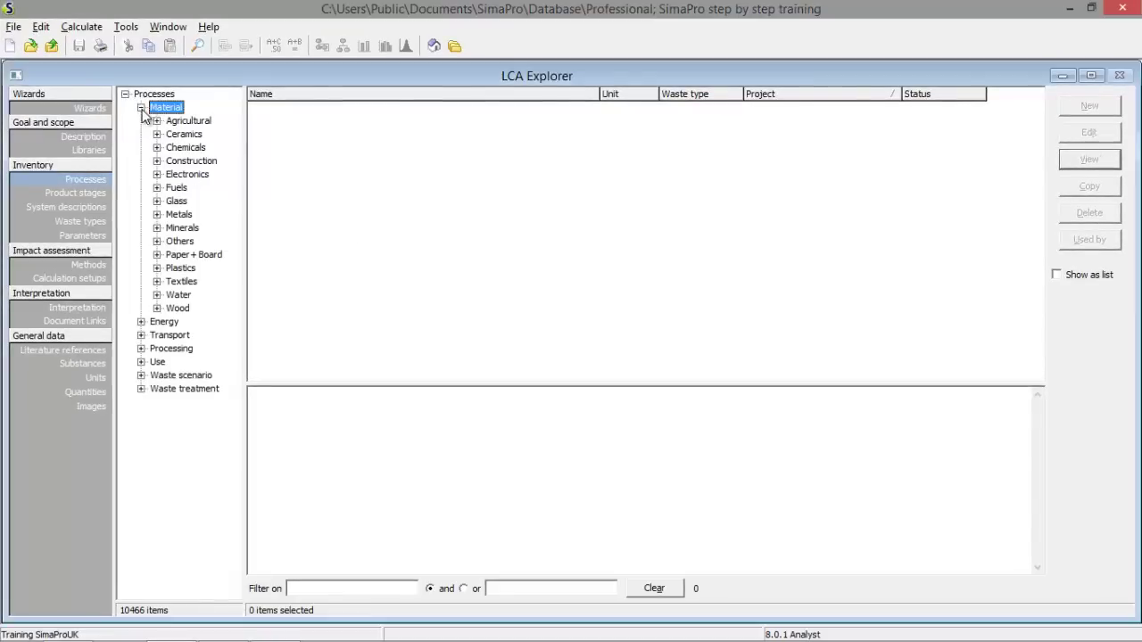
left_click(157, 202)
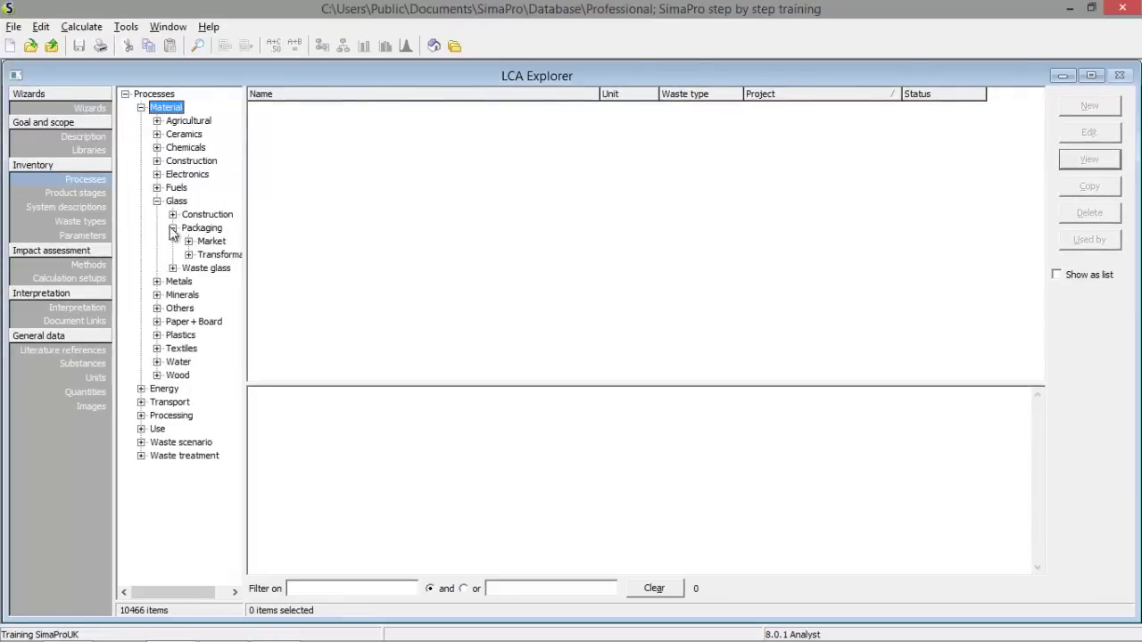
left_click(215, 255)
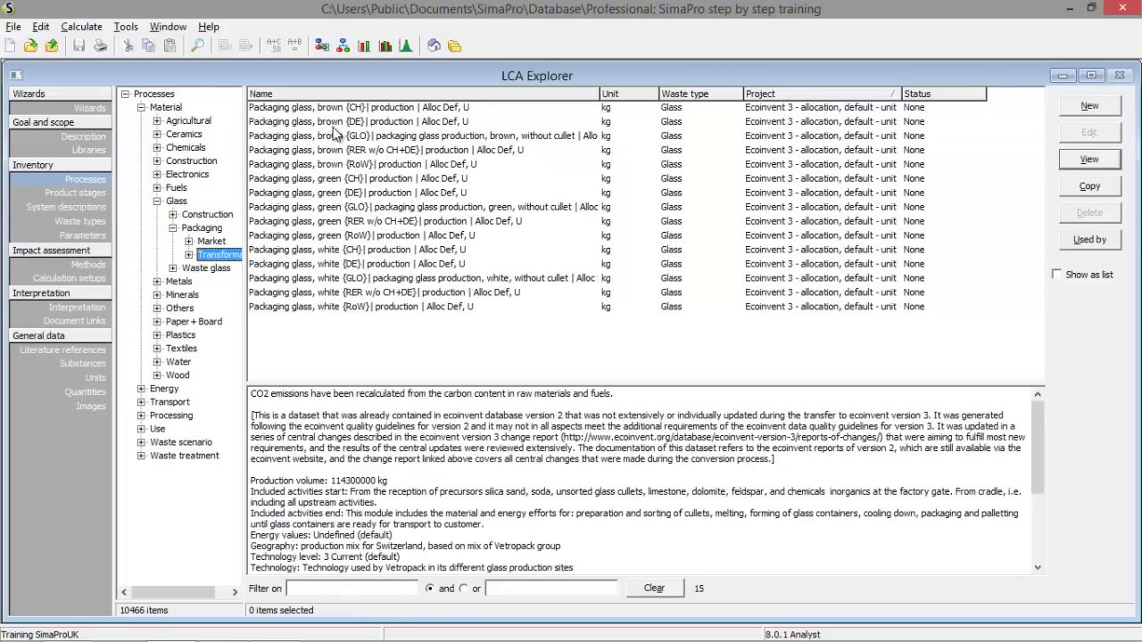
left_click(348, 279)
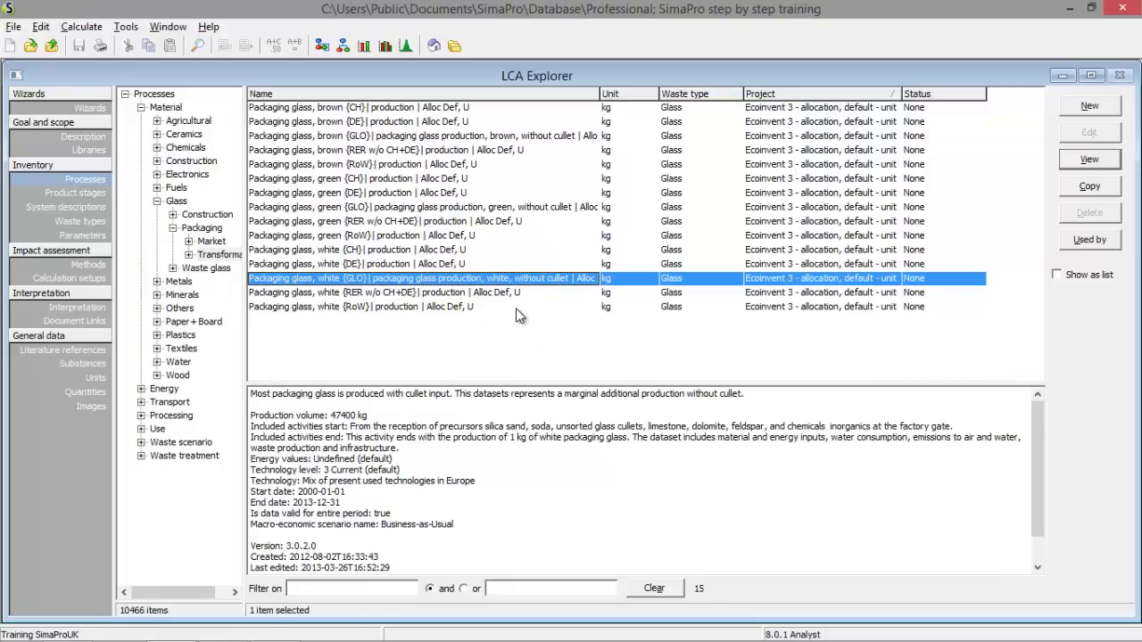
Open 'Packaging glass, white {GLO}' and read its documentation and system description.
double_click(516, 278)
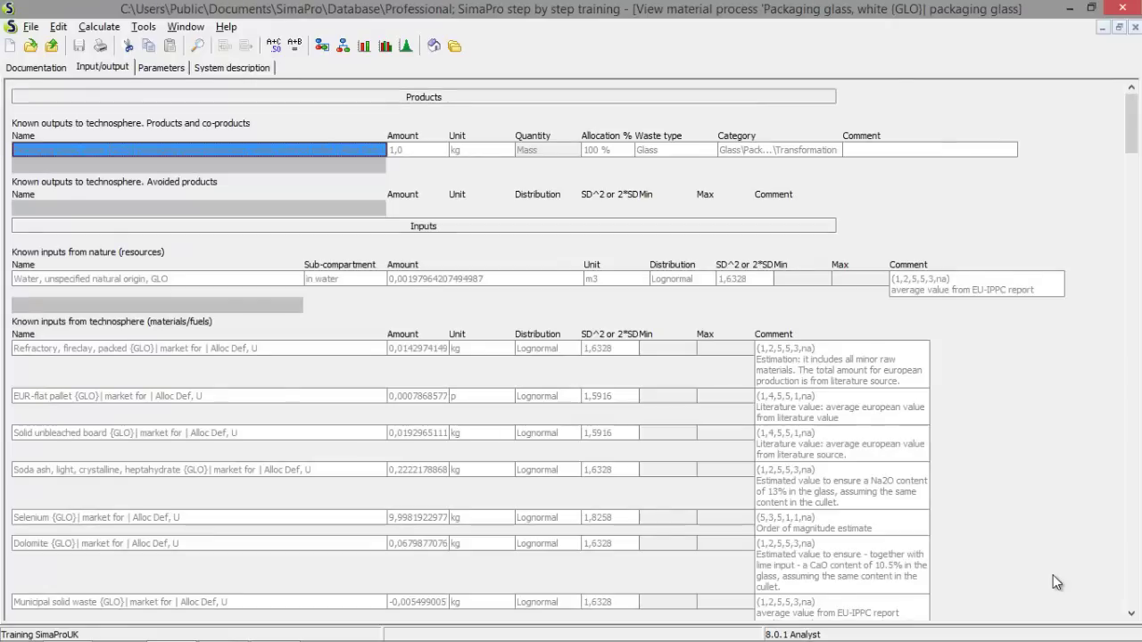
key("ctrl+shift+Tab")
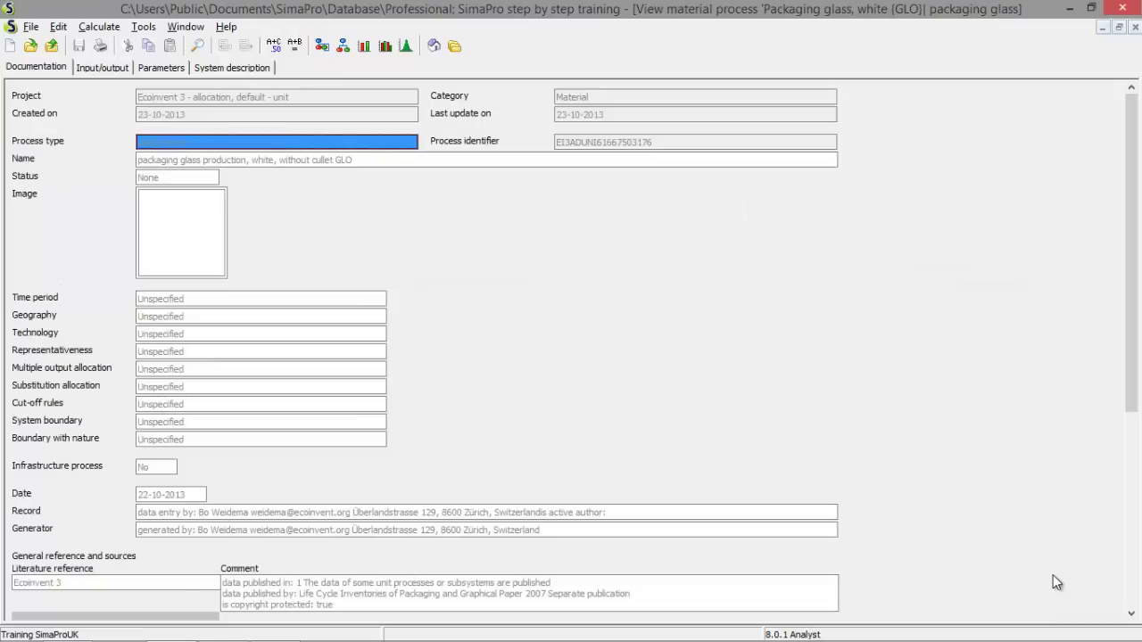
key("ctrl+shift+Tab")
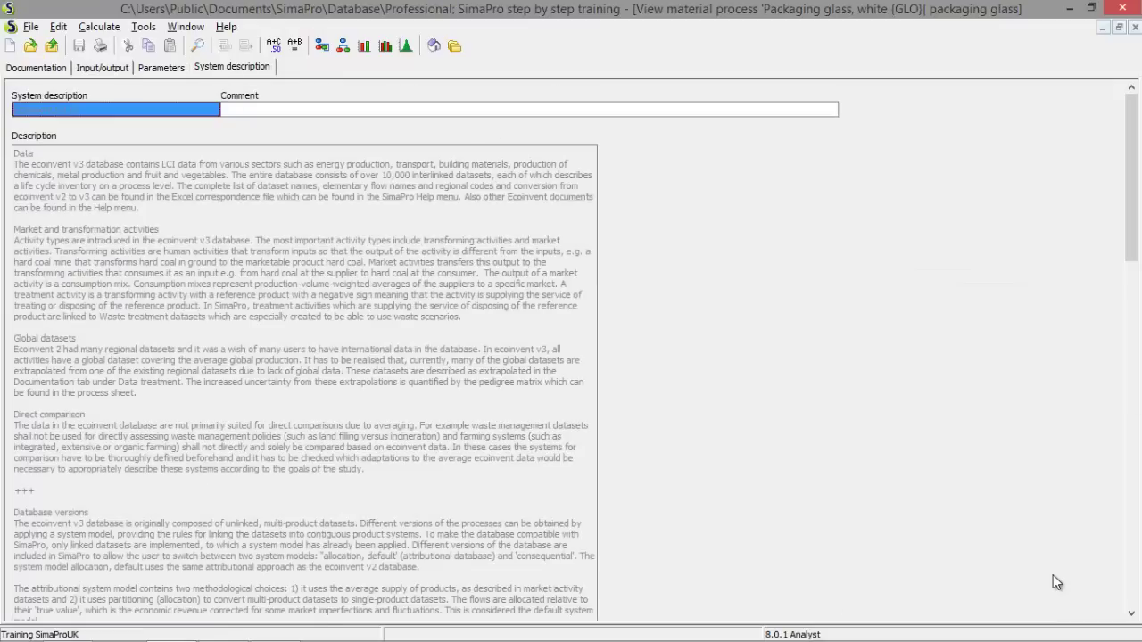
key("ctrl+Tab")
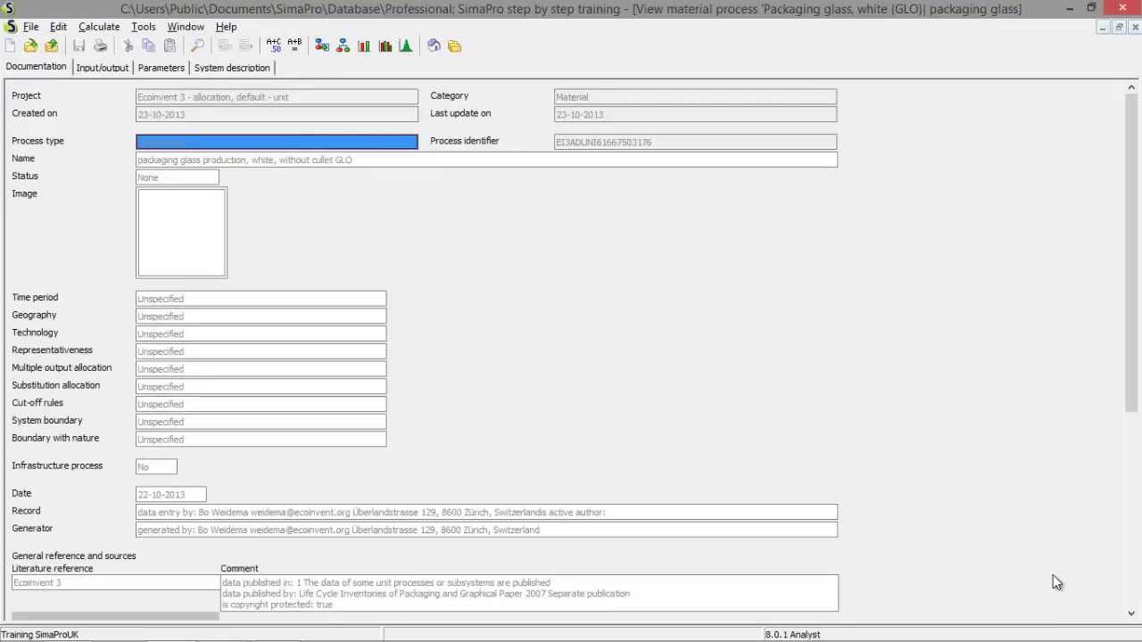
scroll(1056, 583, "down", 6)
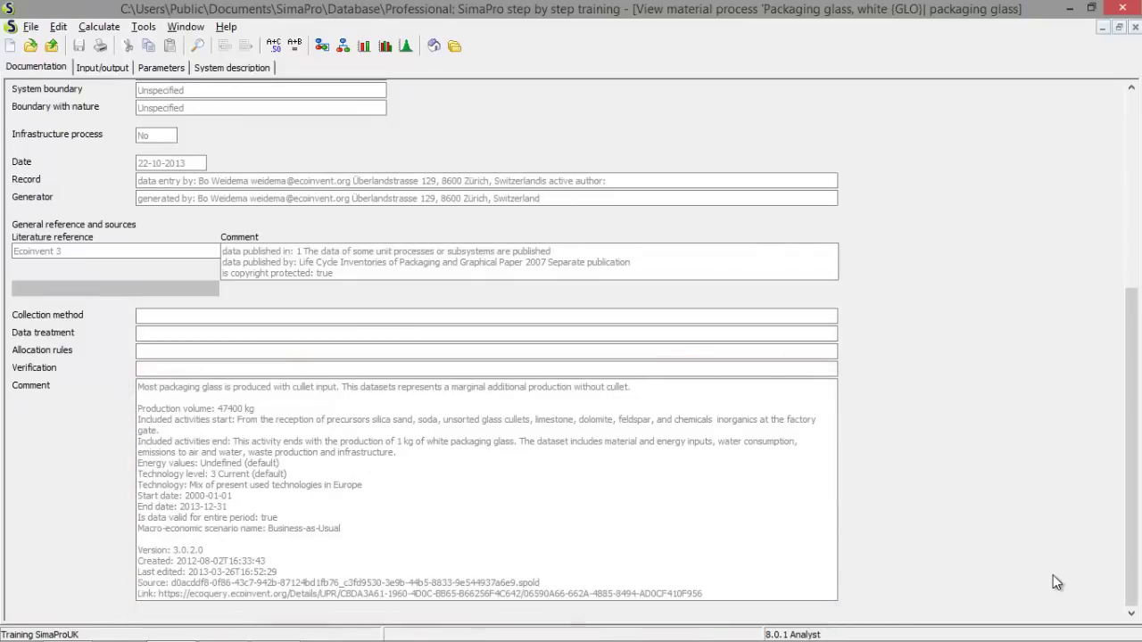
scroll(1055, 582, "up", 3)
Review the process's inputs/outputs and parameters, ending on the 1 kg output list.
key("ctrl+Tab")
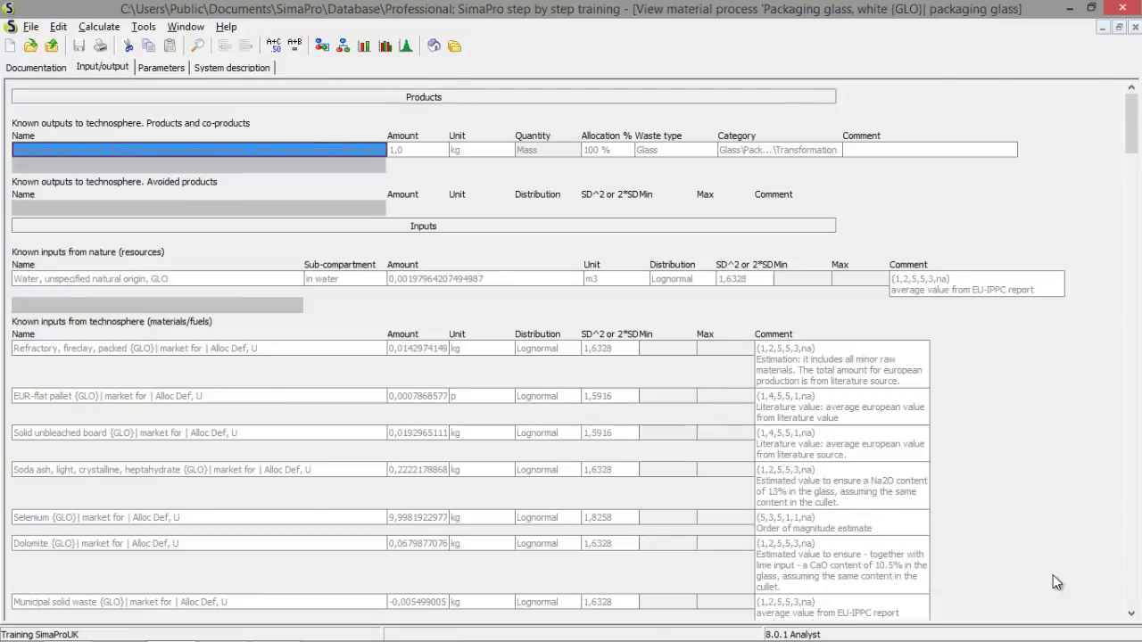
key("ctrl+Tab")
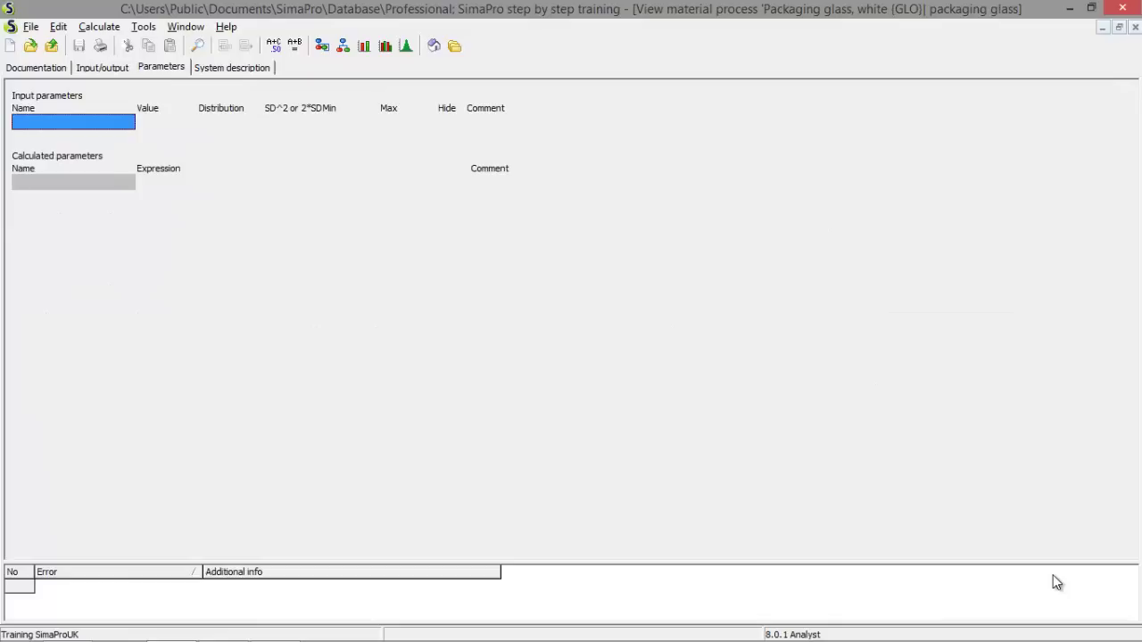
key("ctrl+shift+Tab")
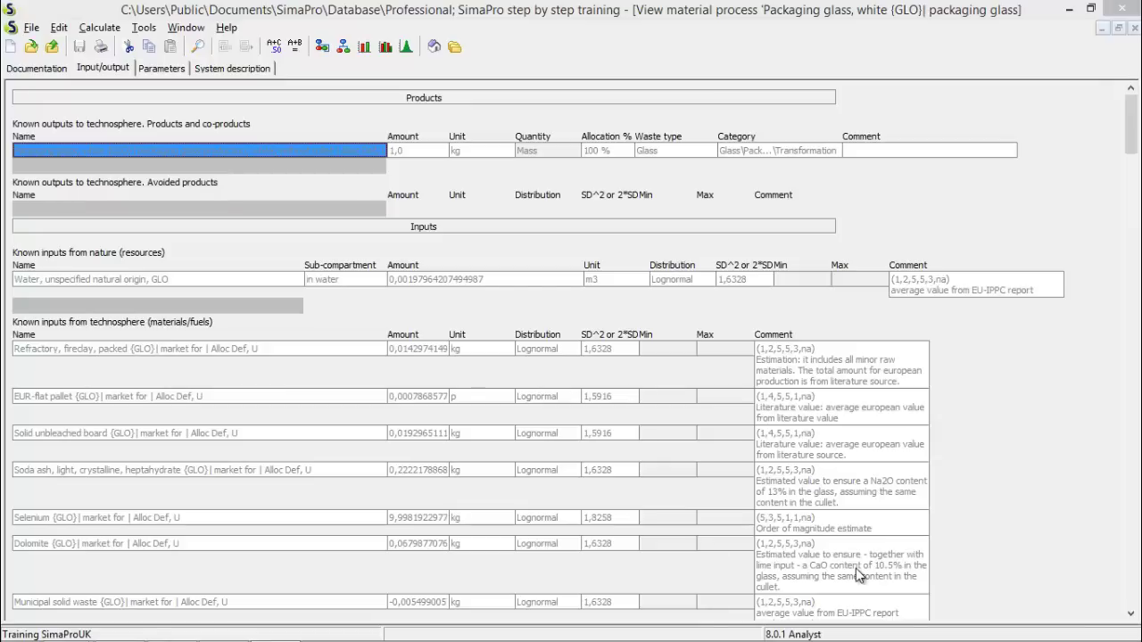
Close the packaging glass process and create a new empty material process in Glass > Packaging > Transformation.
left_click(1136, 30)
left_click(1097, 78)
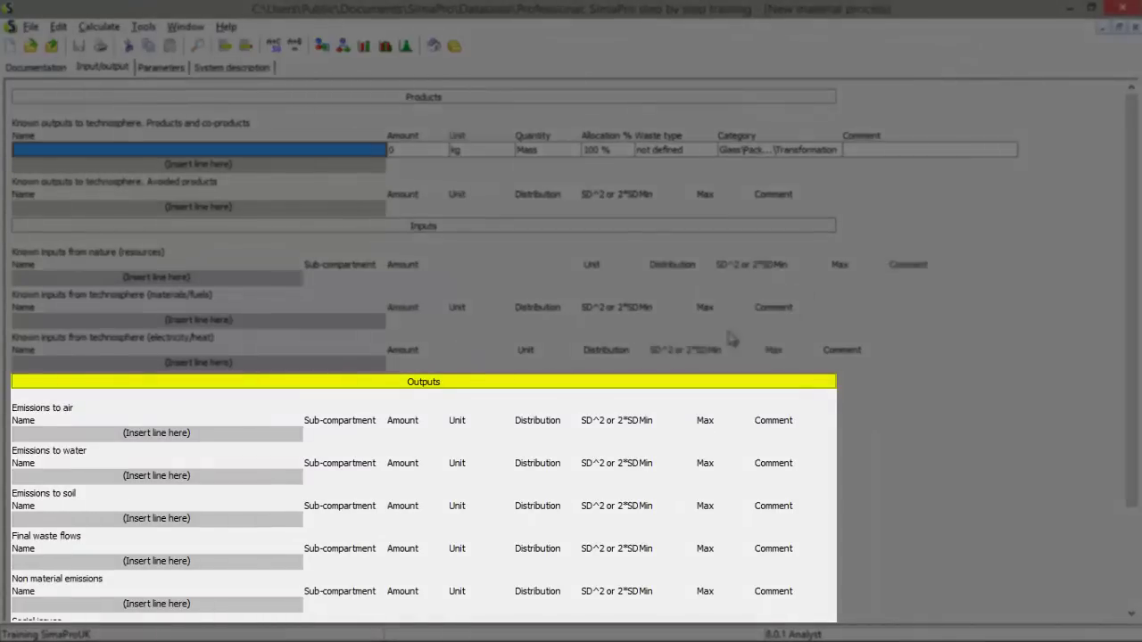
scroll(630, 420, "down", 3)
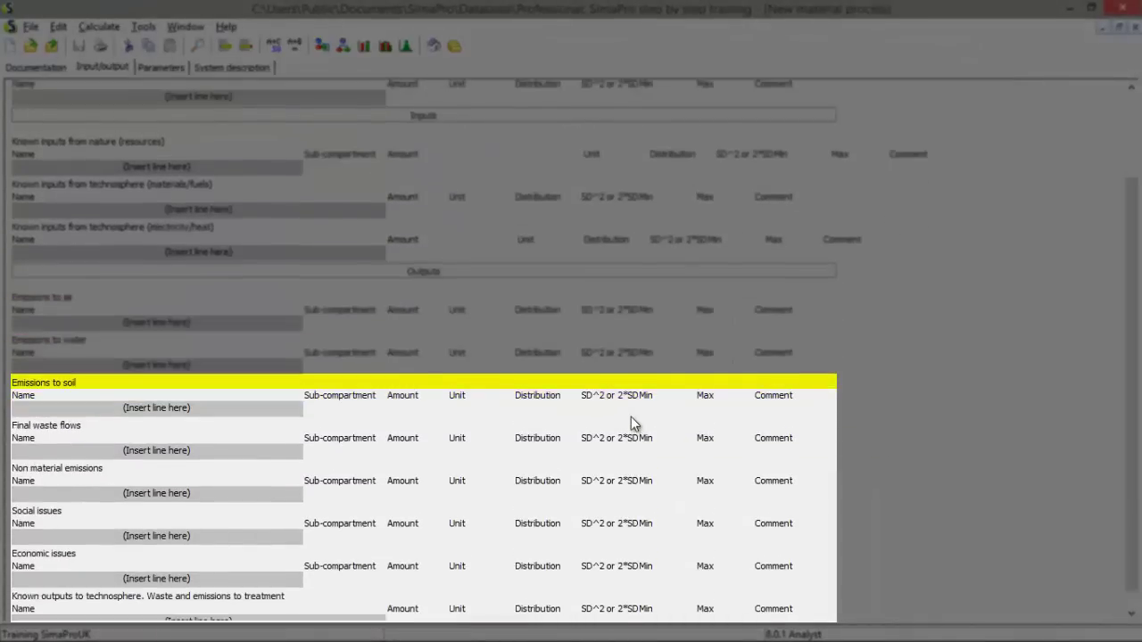
scroll(631, 417, "down", 1)
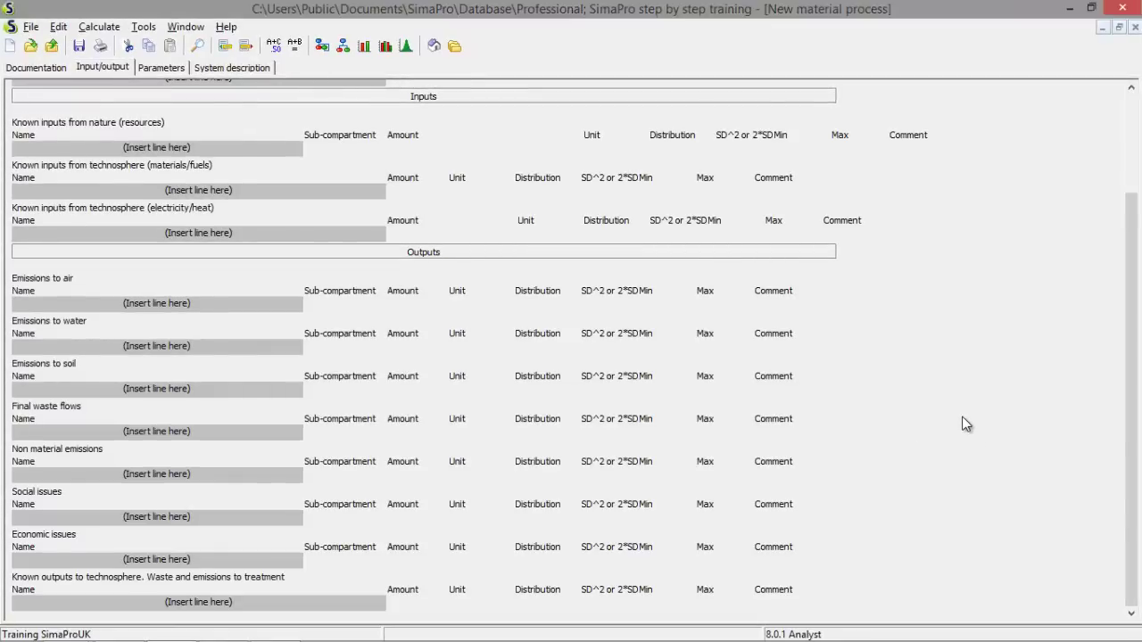
scroll(963, 419, "up", 3)
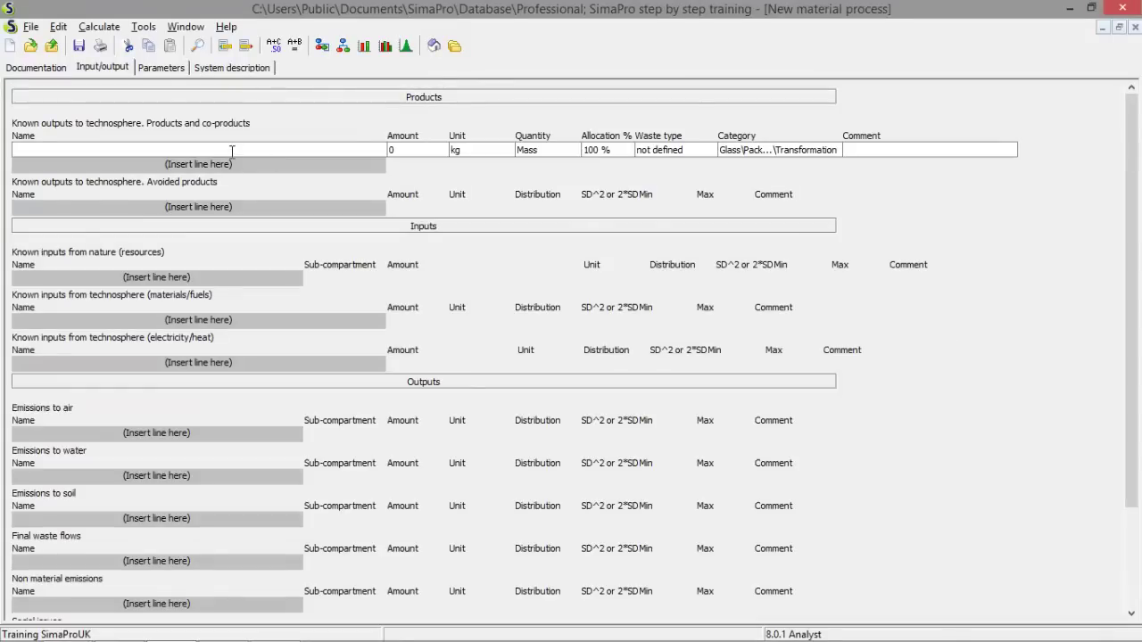
Name the product 'Processed glass' at 1 kg, with white {GLO} packaging glass as its material input.
type("Processed glass")
left_click(197, 321)
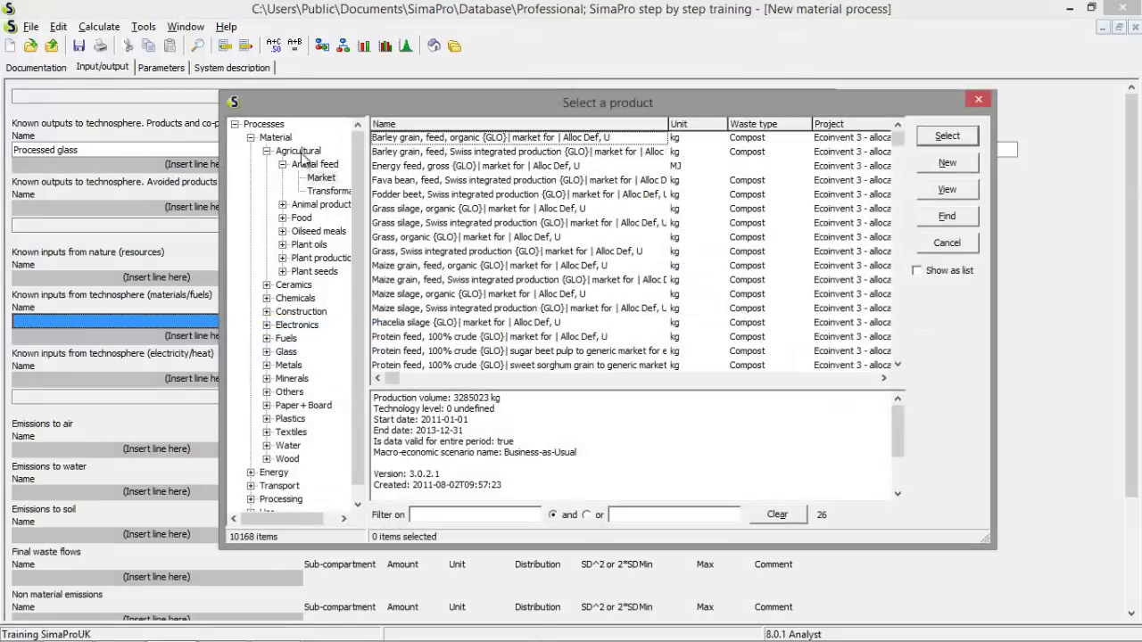
left_click(266, 151)
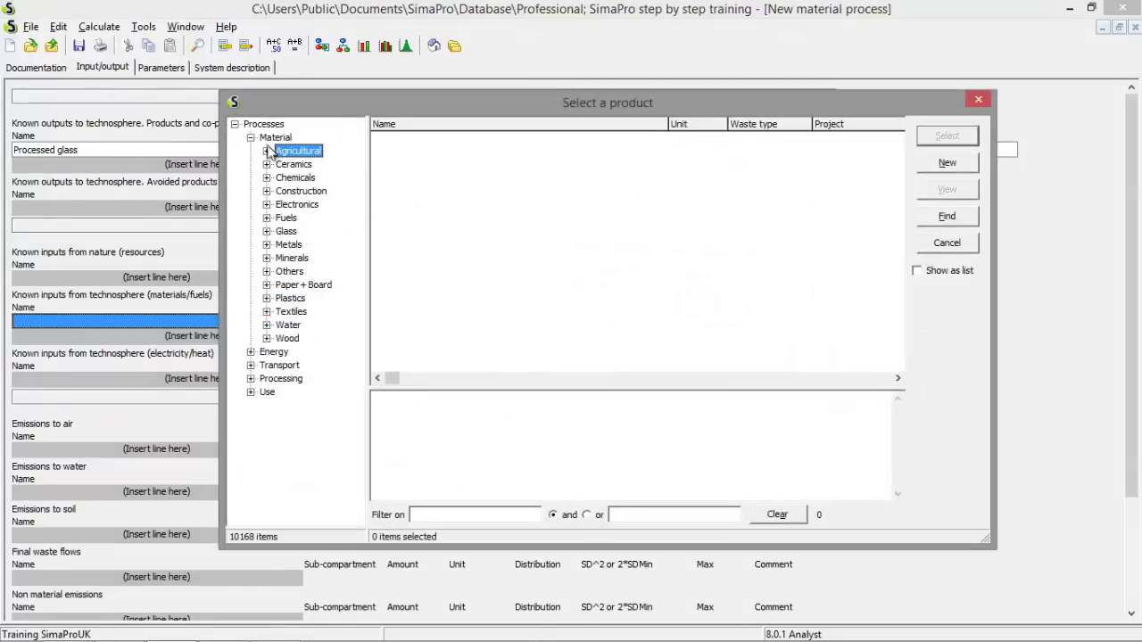
left_click(266, 231)
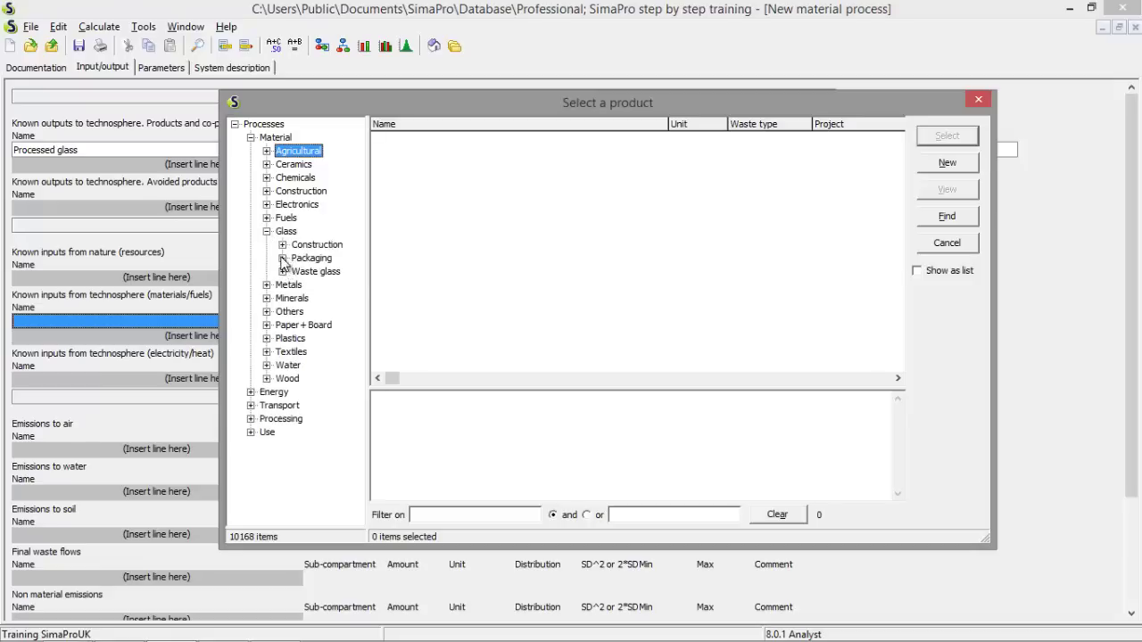
left_click(282, 258)
left_click(332, 284)
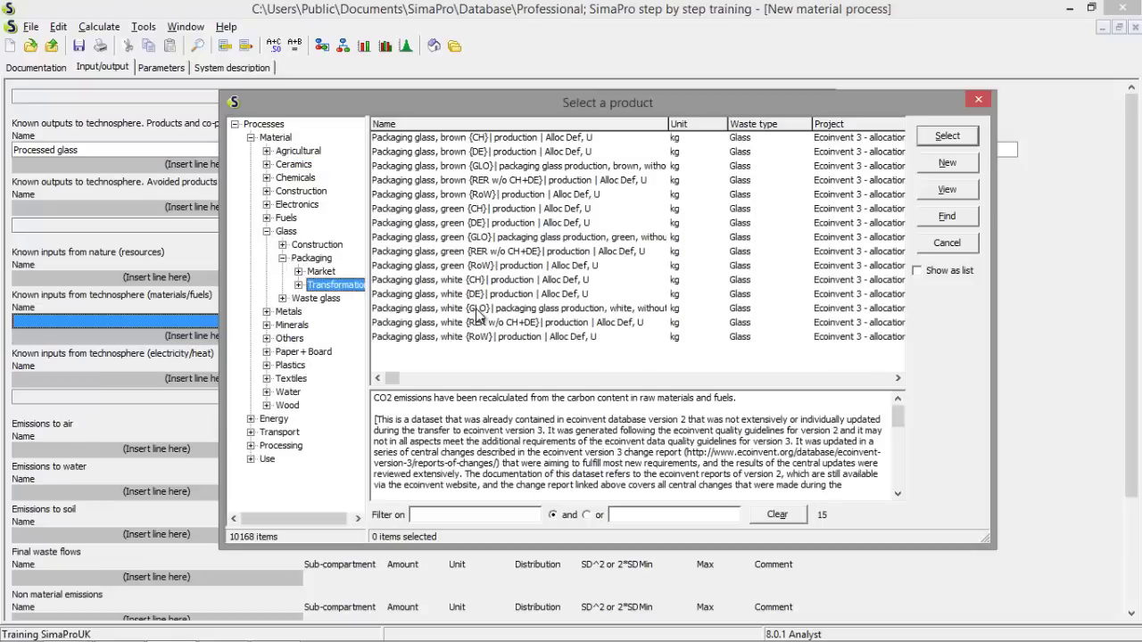
double_click(479, 317)
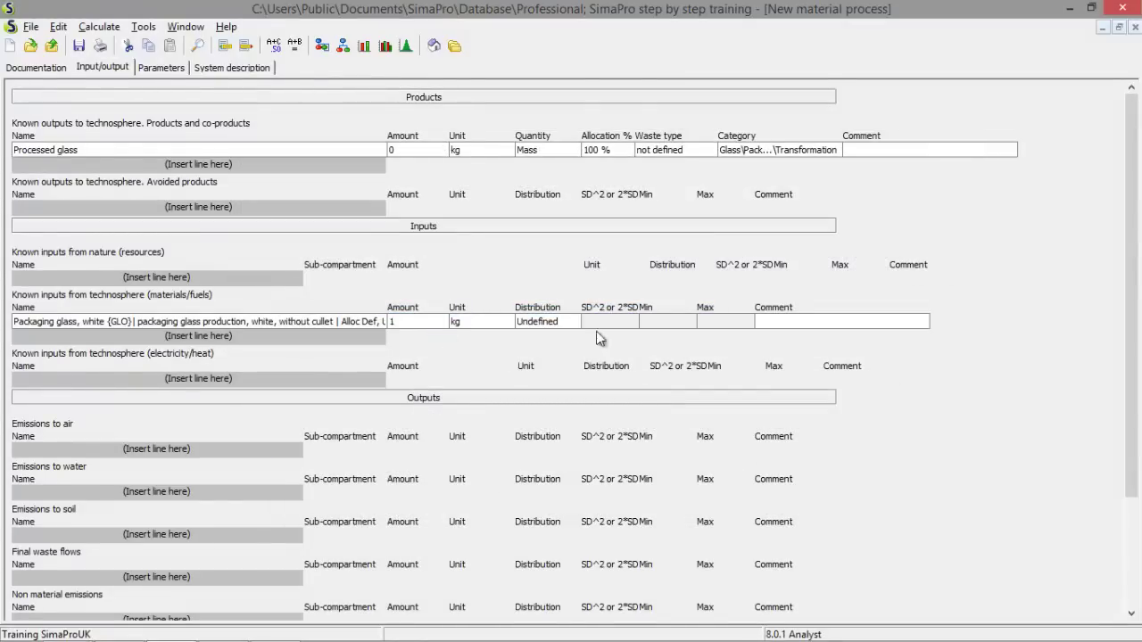
left_click(436, 155)
type("1")
Add 1 kWh of Electricity, medium voltage {BR} market from Energy > Electricity country mix.
double_click(202, 376)
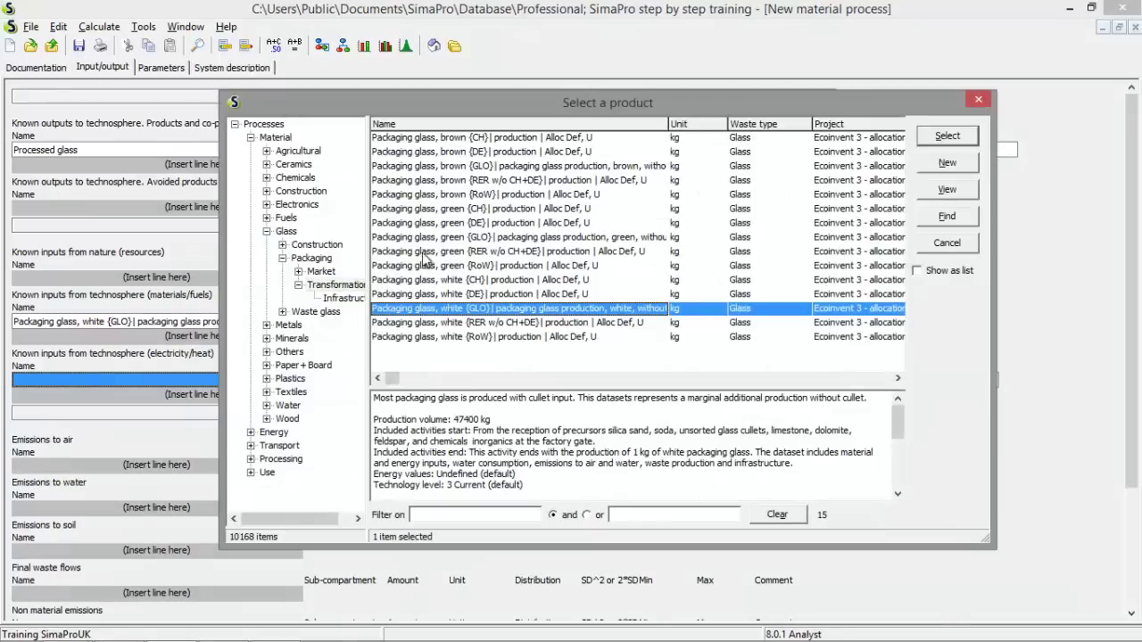
left_click(282, 257)
left_click(266, 231)
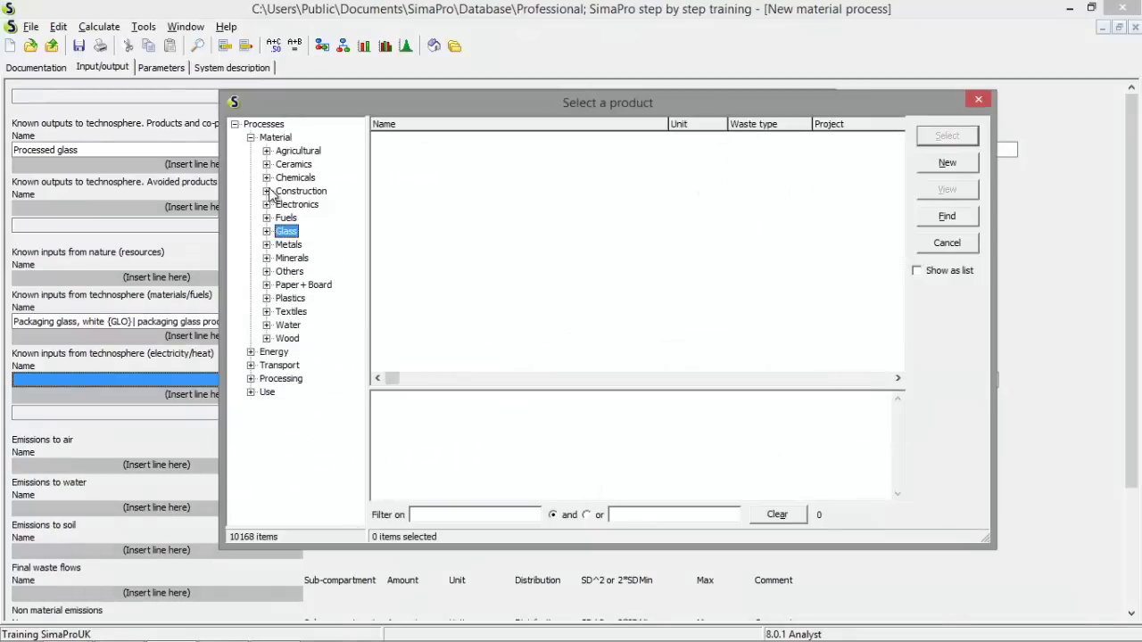
left_click(266, 204)
left_click(266, 205)
left_click(251, 138)
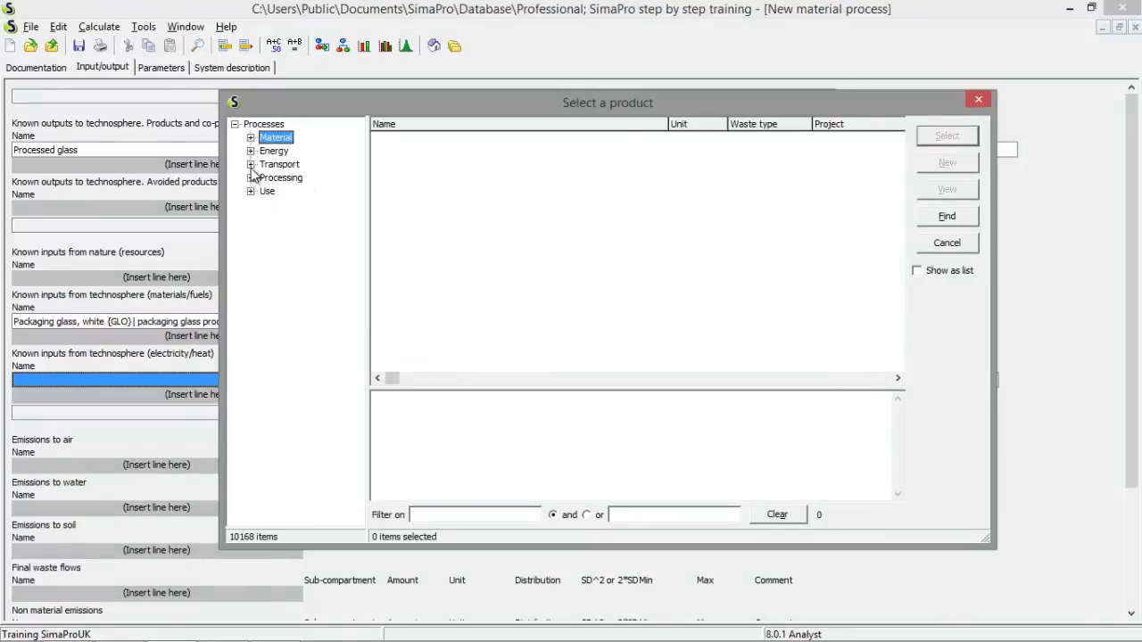
left_click(251, 151)
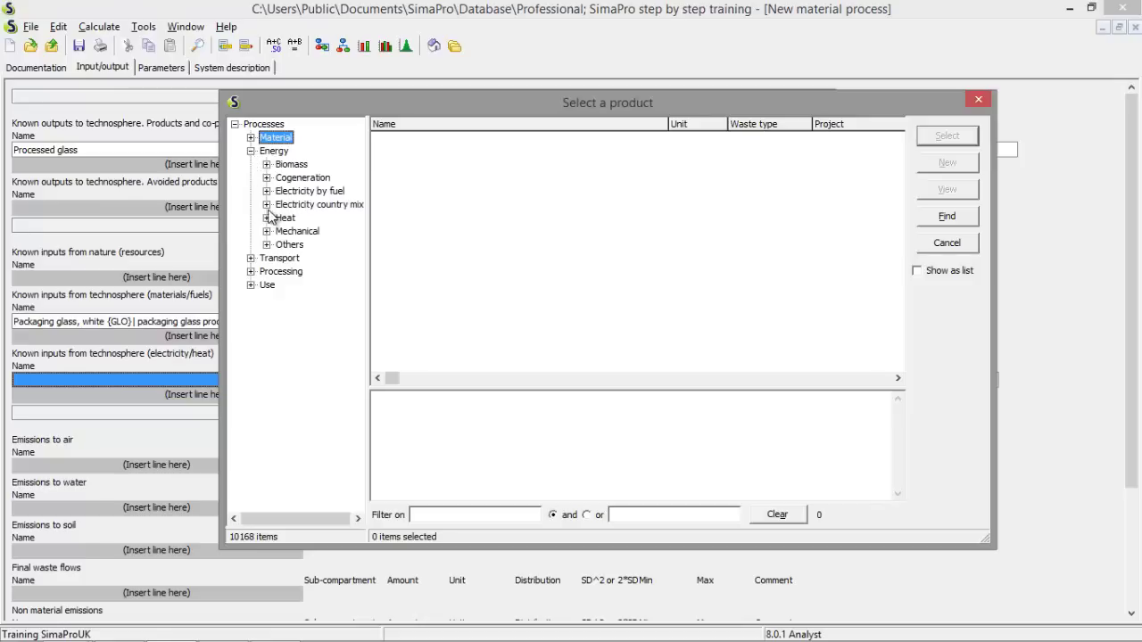
left_click(266, 204)
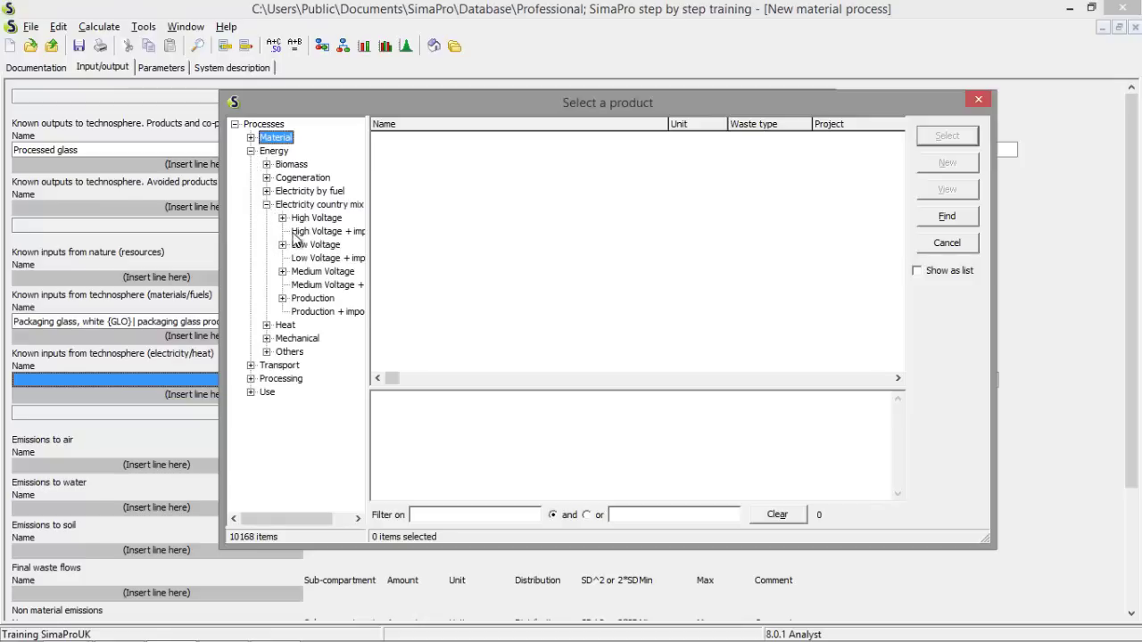
left_click(281, 271)
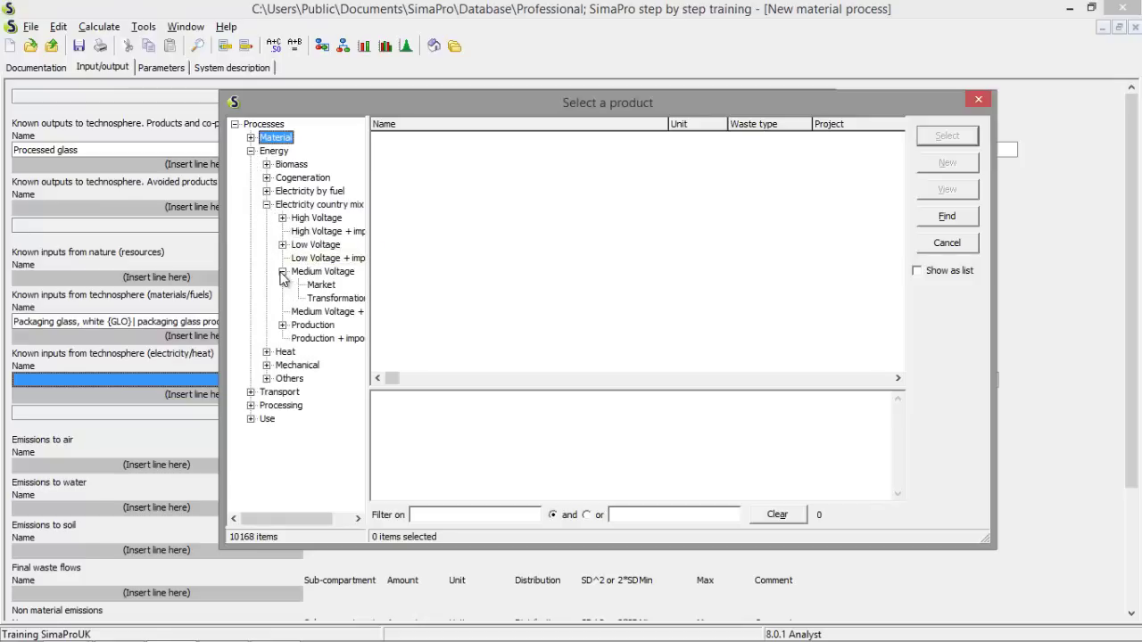
left_click(323, 297)
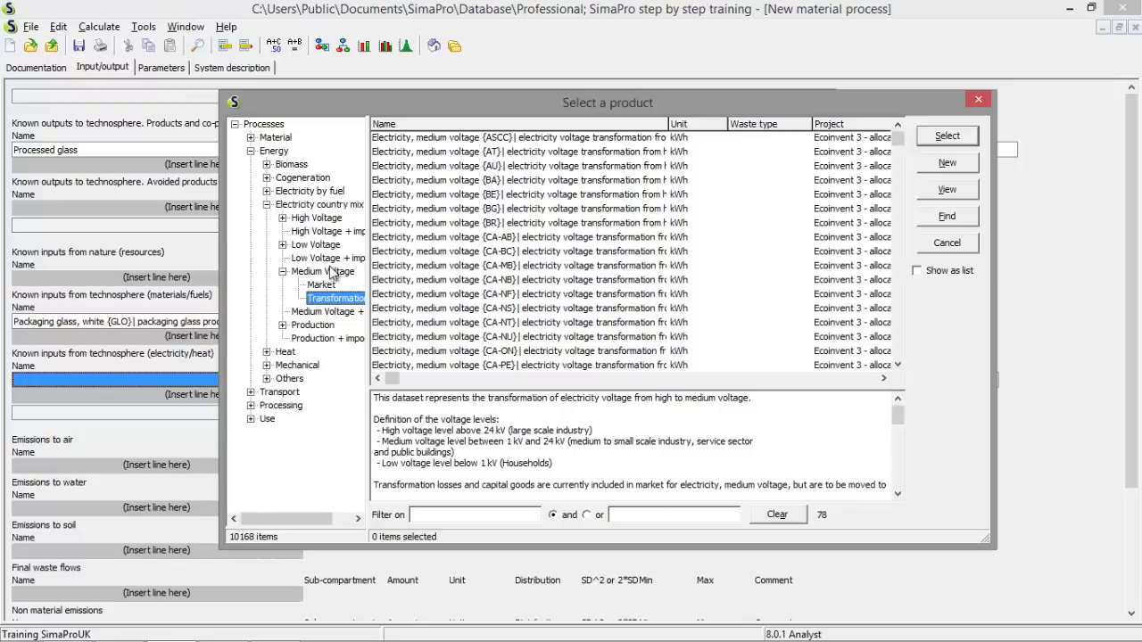
left_click(320, 284)
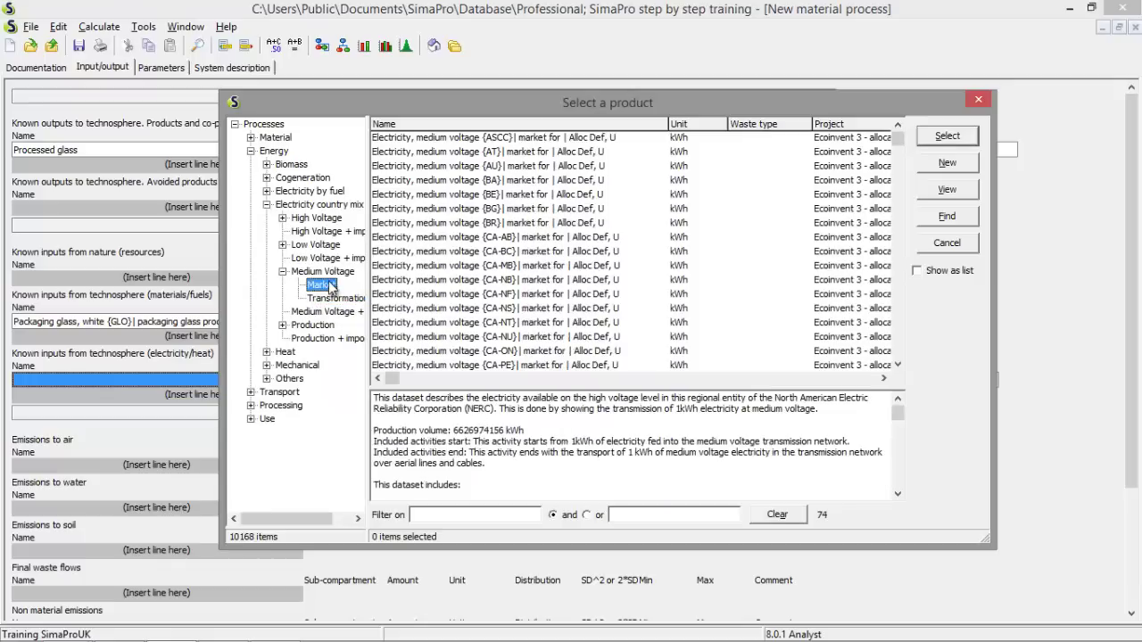
left_click(548, 265)
double_click(520, 223)
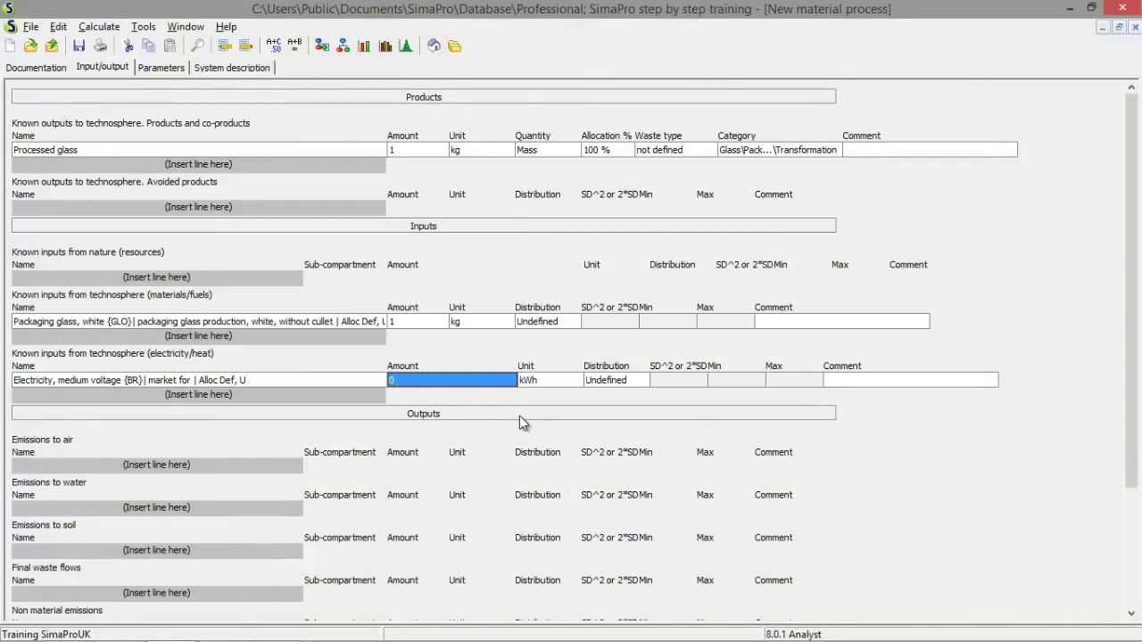
type("1")
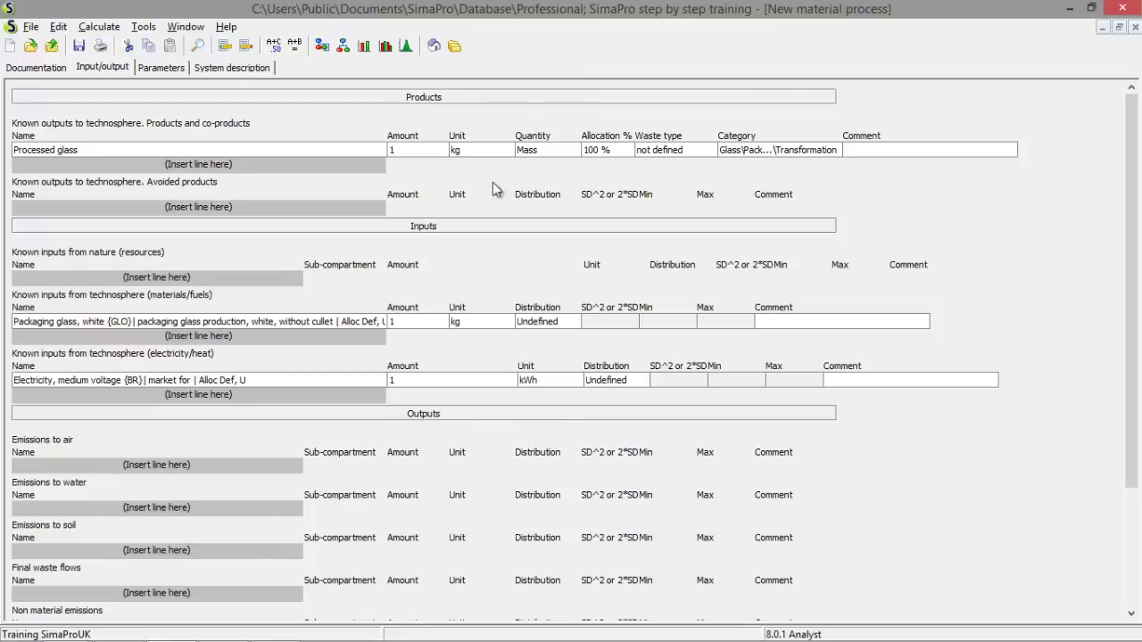
Save and close the Processed glass process, then check it in the packaging glass process list.
left_click(78, 47)
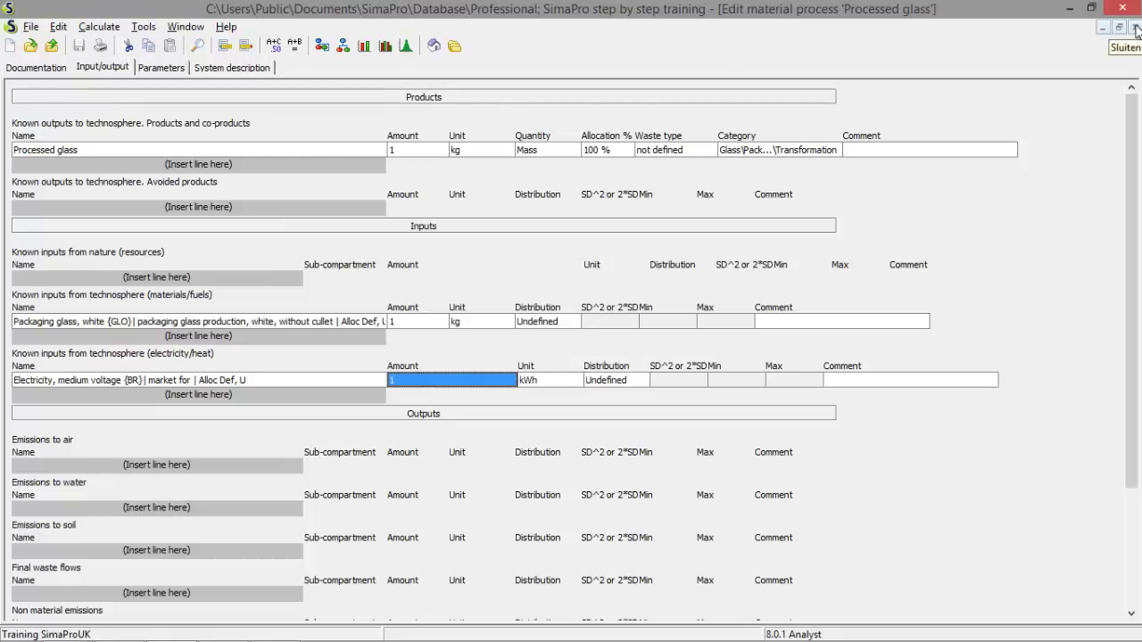
left_click(1135, 28)
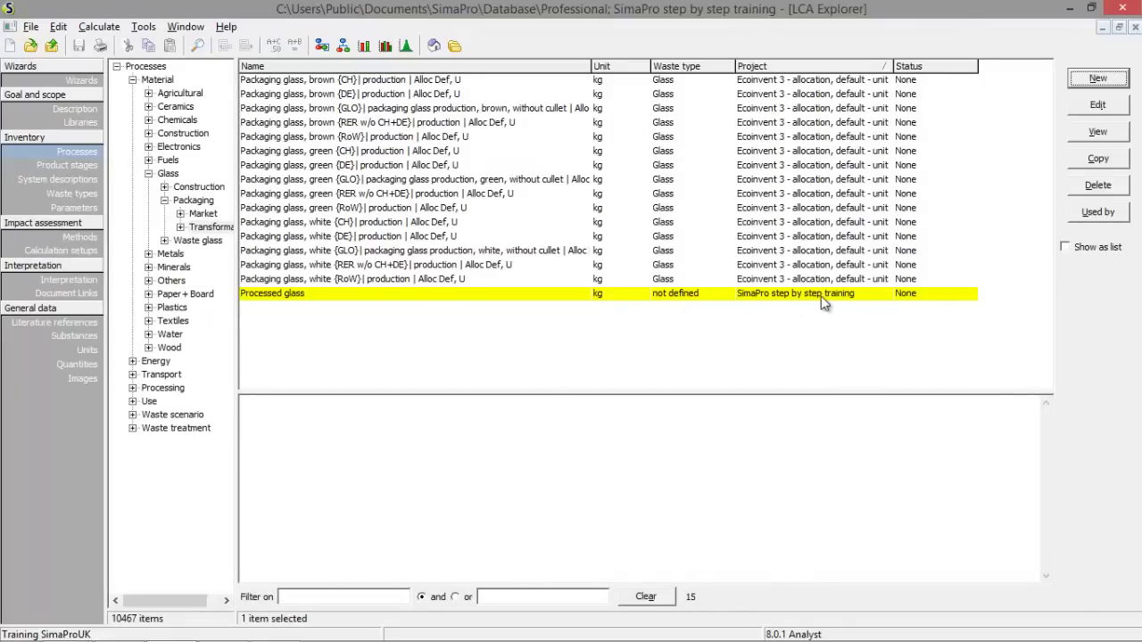
left_click(854, 296)
key("Up")
left_click(854, 295)
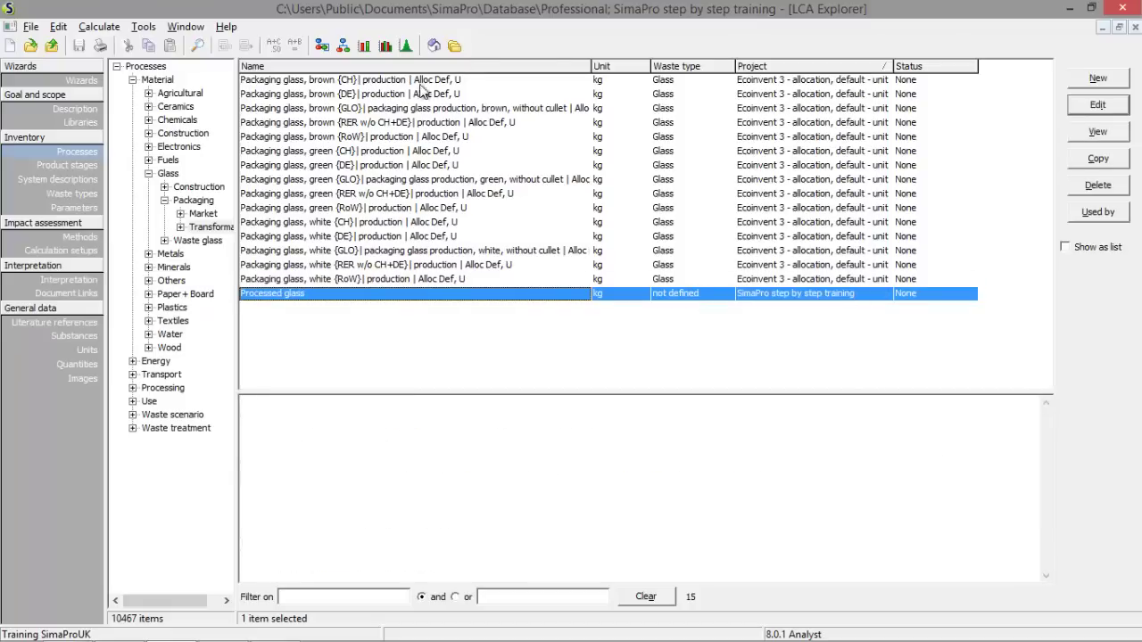
left_click(476, 235)
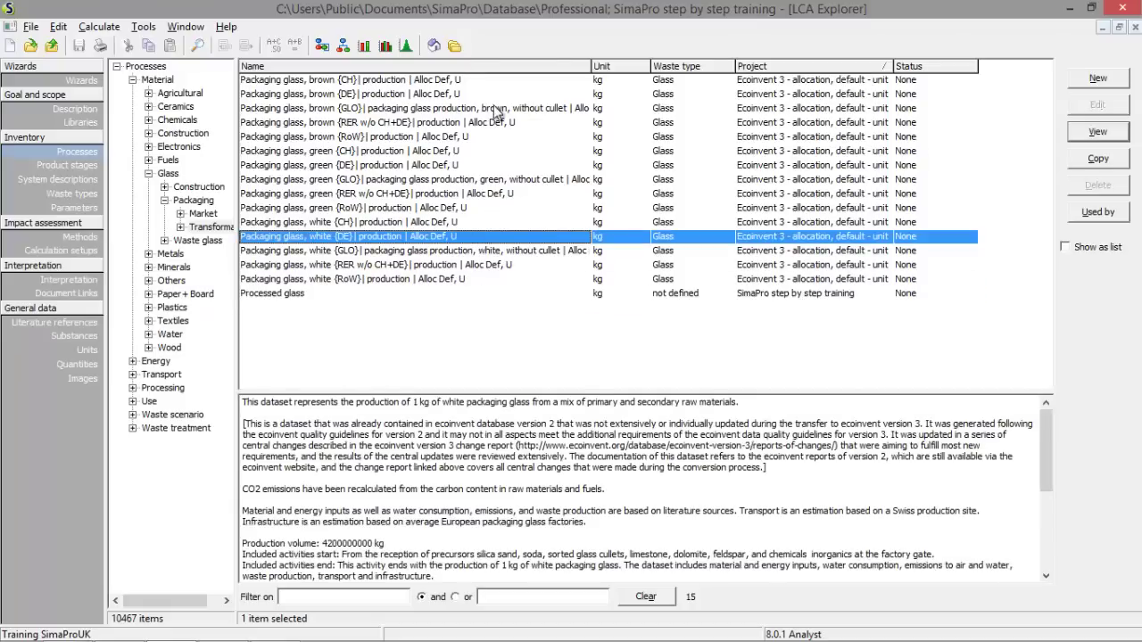
left_click(337, 294)
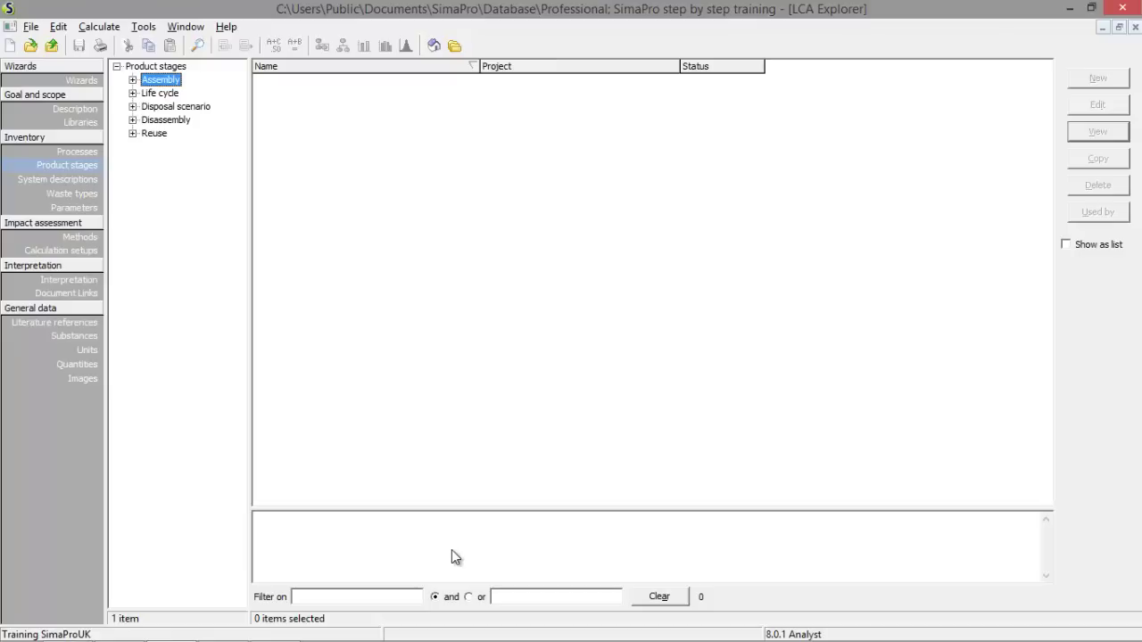
Create an assembly under Assembly > Others named 'Shipping glass by air' and add a material line.
key("Right")
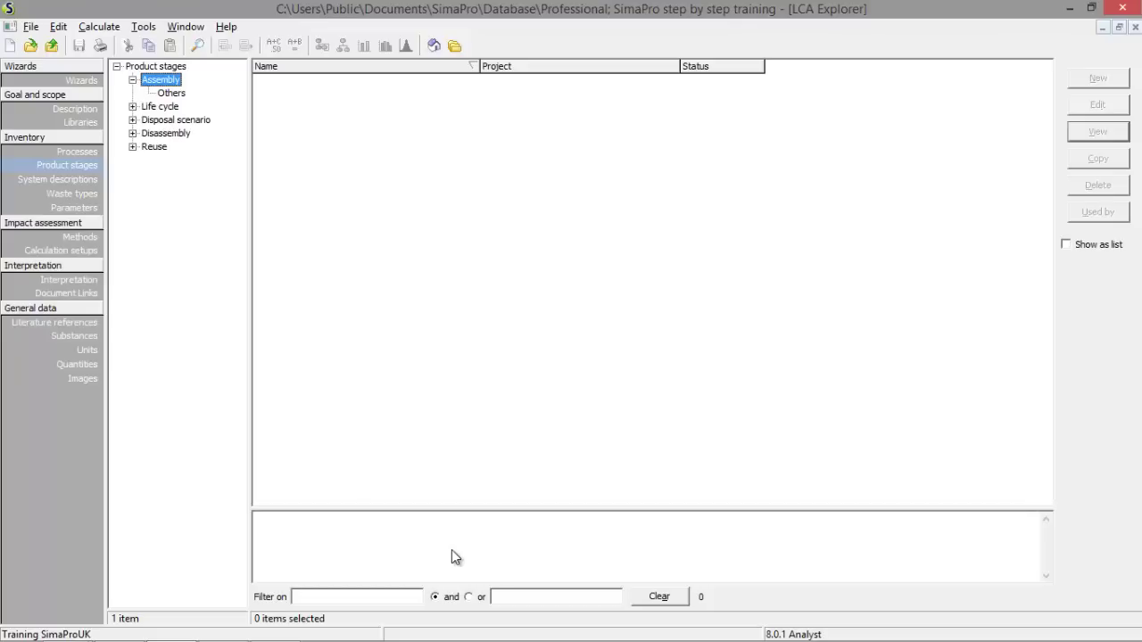
key("Down")
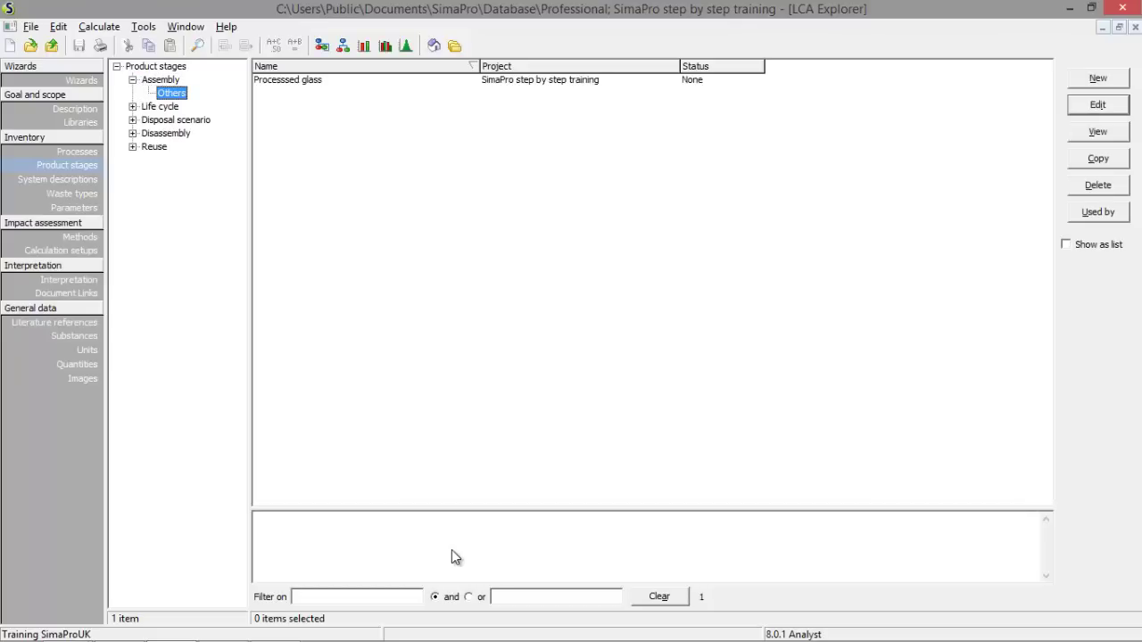
key("alt+n")
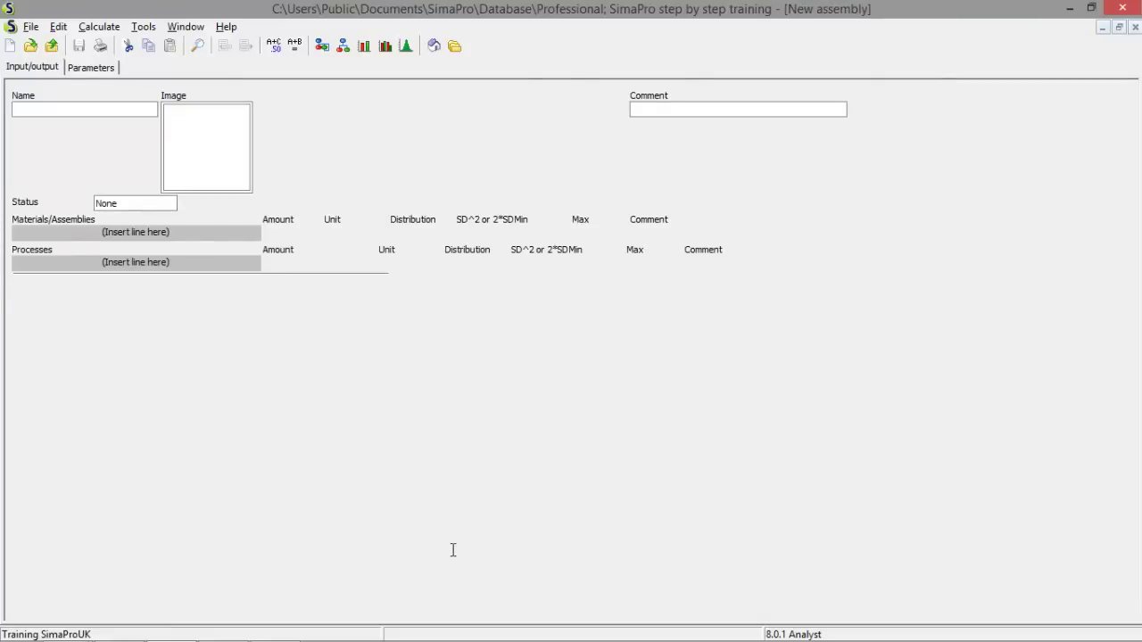
type("Shipping glass by air")
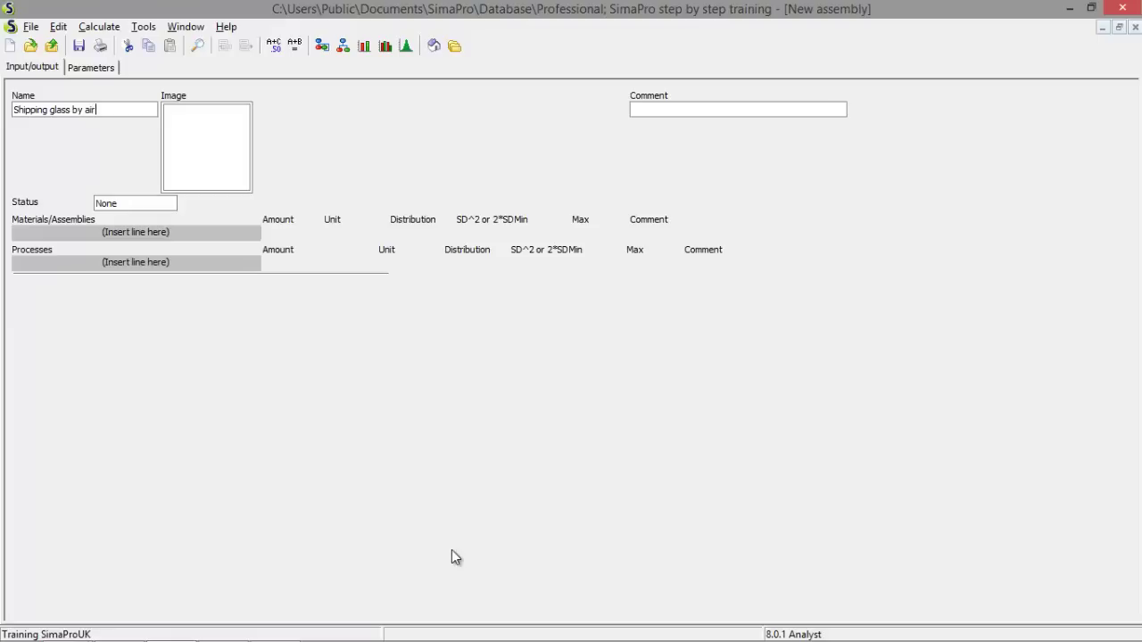
key("Tab")
key("Return")
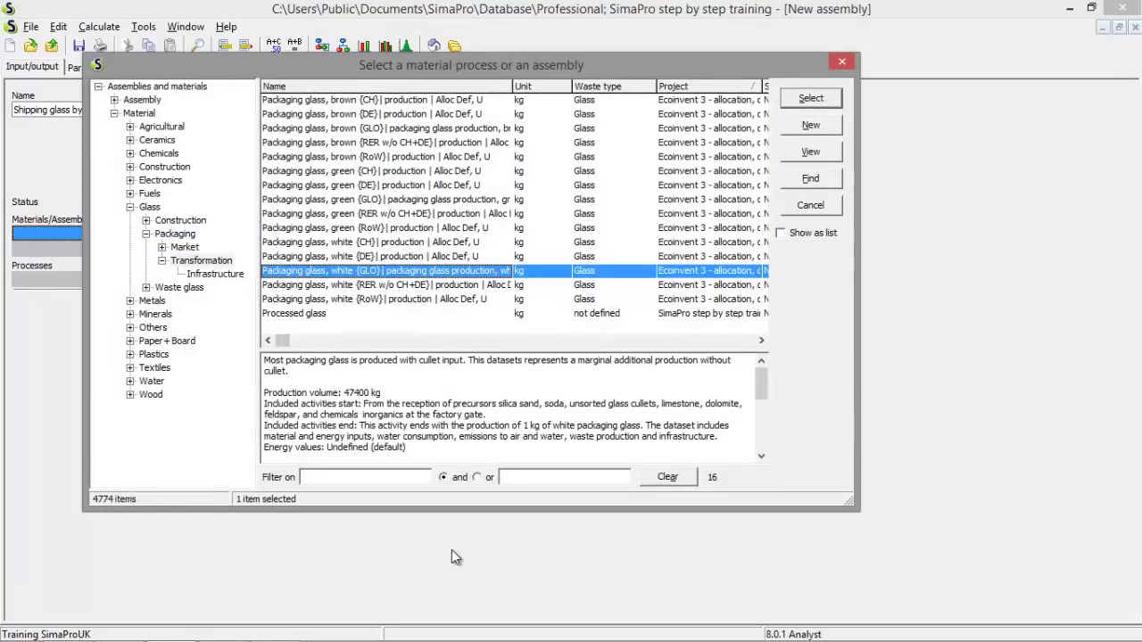
Add 1 kg of Processed glass as the assembly's material.
key("Down")
key("Down")
key("Down")
key("Return")
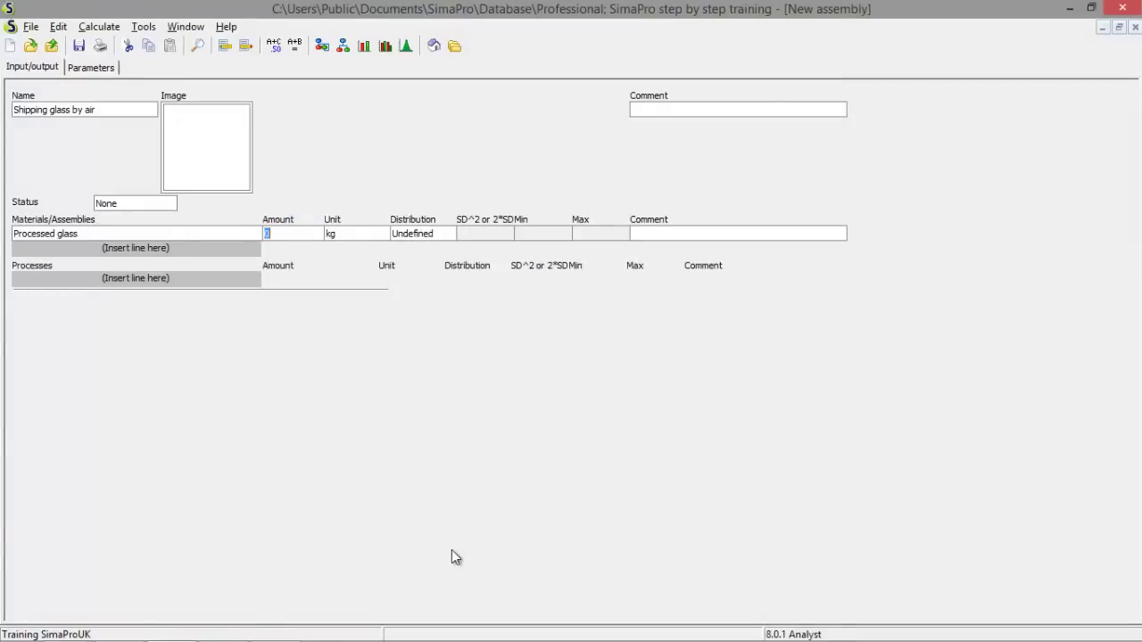
type("1")
Add 'Transport, freight, aircraft {RoW} | intercontinental' as a process line from Transport > Air.
key("Down")
key("Down")
key("Return")
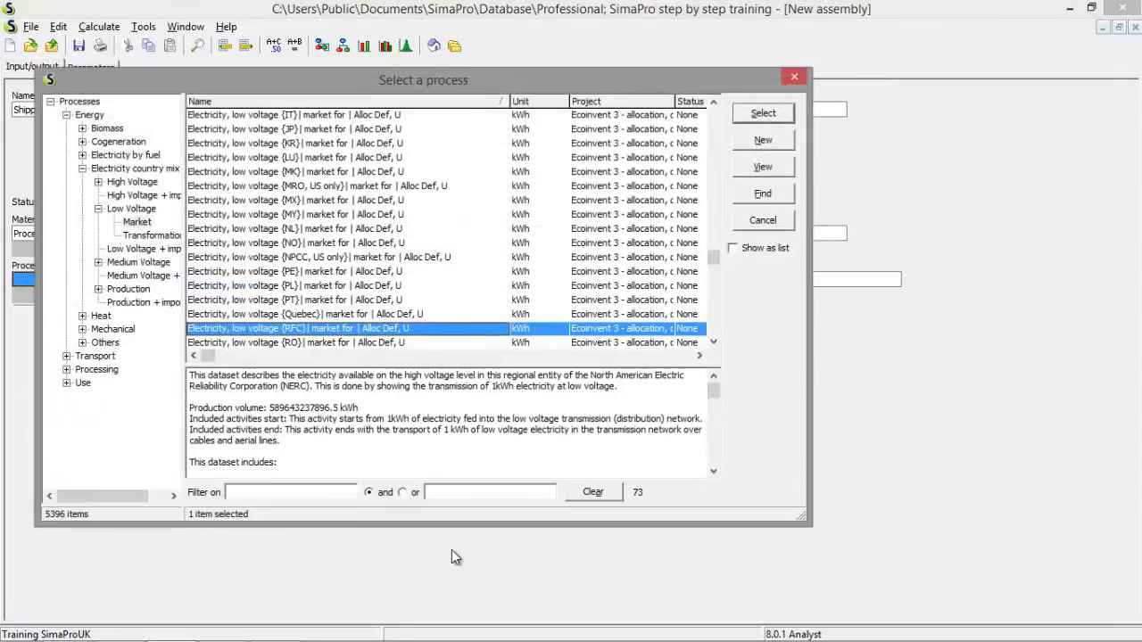
key("Left")
key("Left")
key("Left")
key("Left")
key("Left")
key("Left")
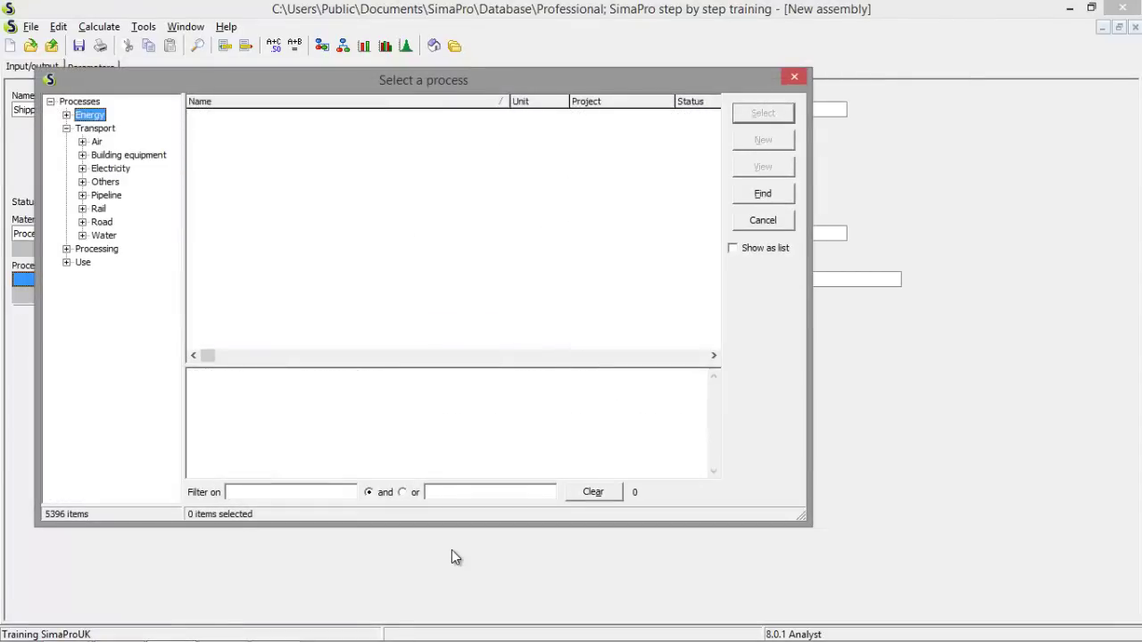
key("Down")
key("Down")
key("Right")
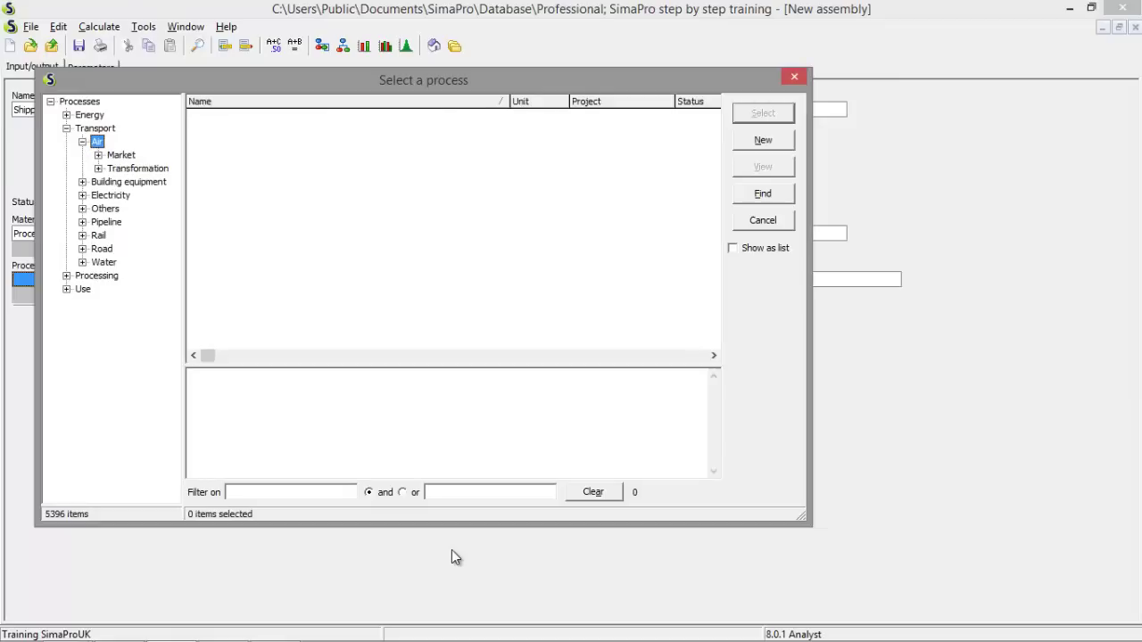
key("Down")
key("Down")
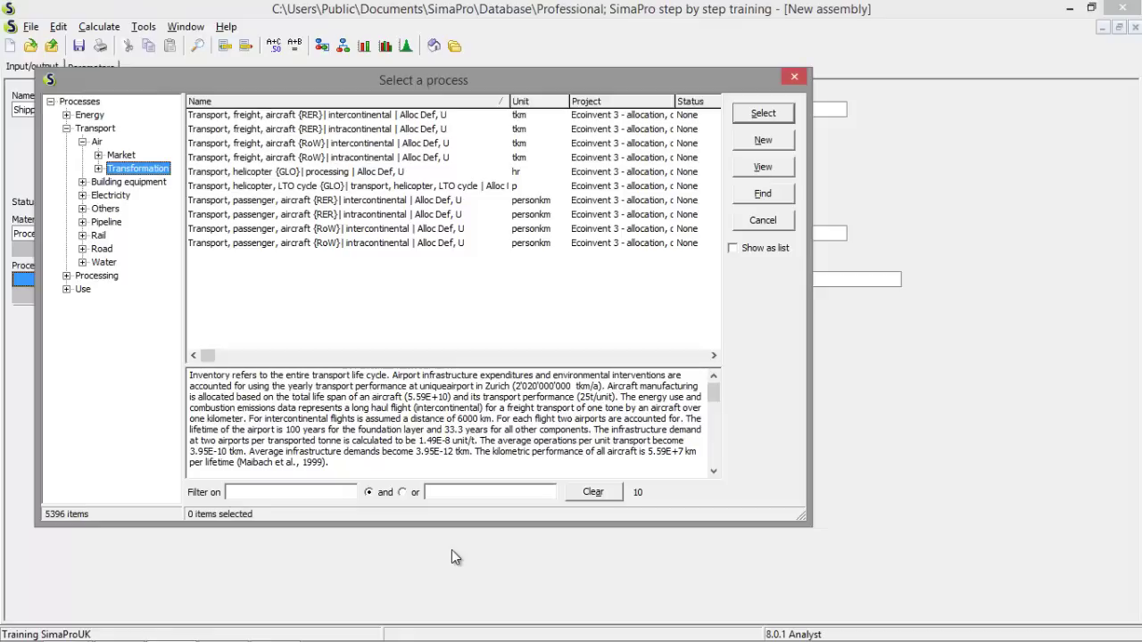
key("Tab")
key("Down")
key("Down")
key("Return")
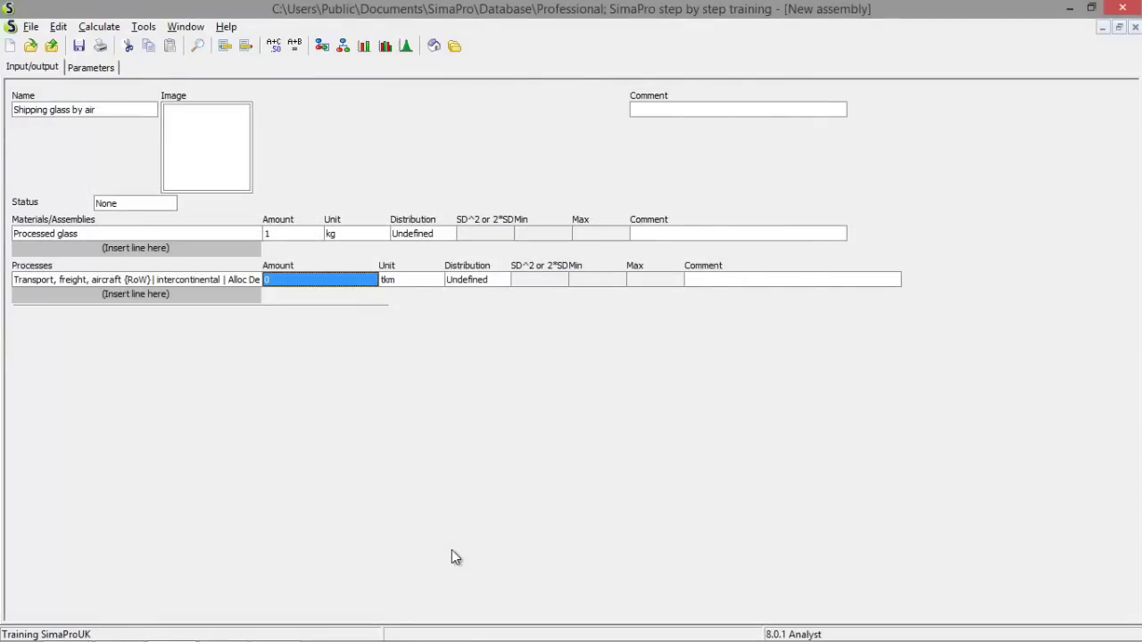
Set the aircraft freight to 2 tkm, then save and close the Shipping glass by air assembly.
key("Tab")
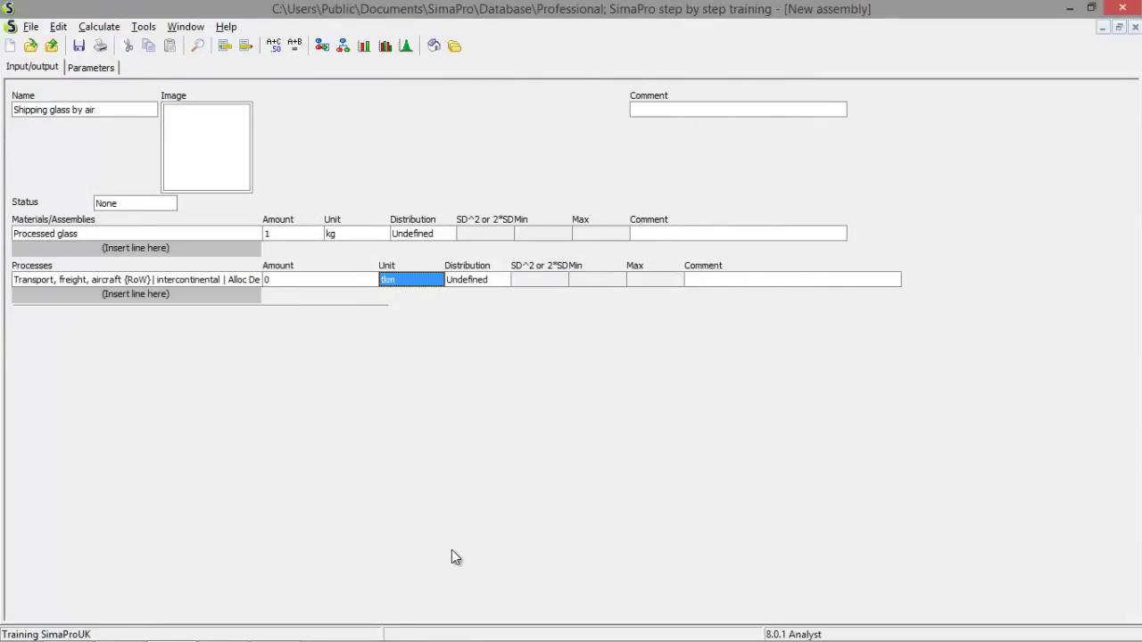
key("alt+Down")
key("Down")
key("Down")
key("Up")
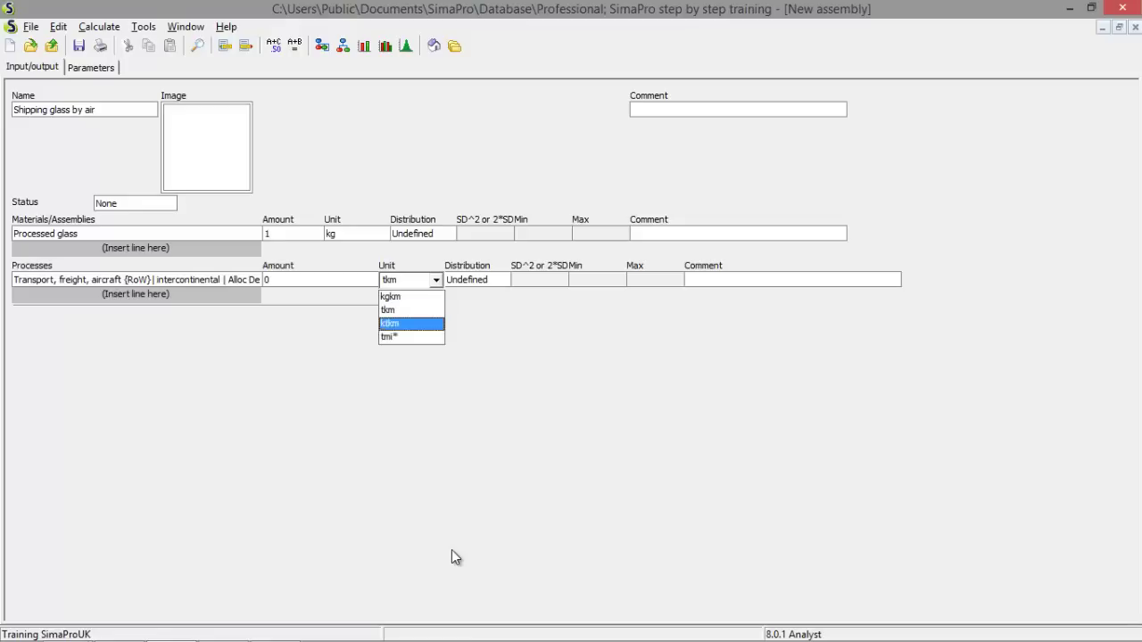
key("Up")
key("Down")
key("Up")
key("Down")
key("Up")
key("Return")
key("shift+Tab")
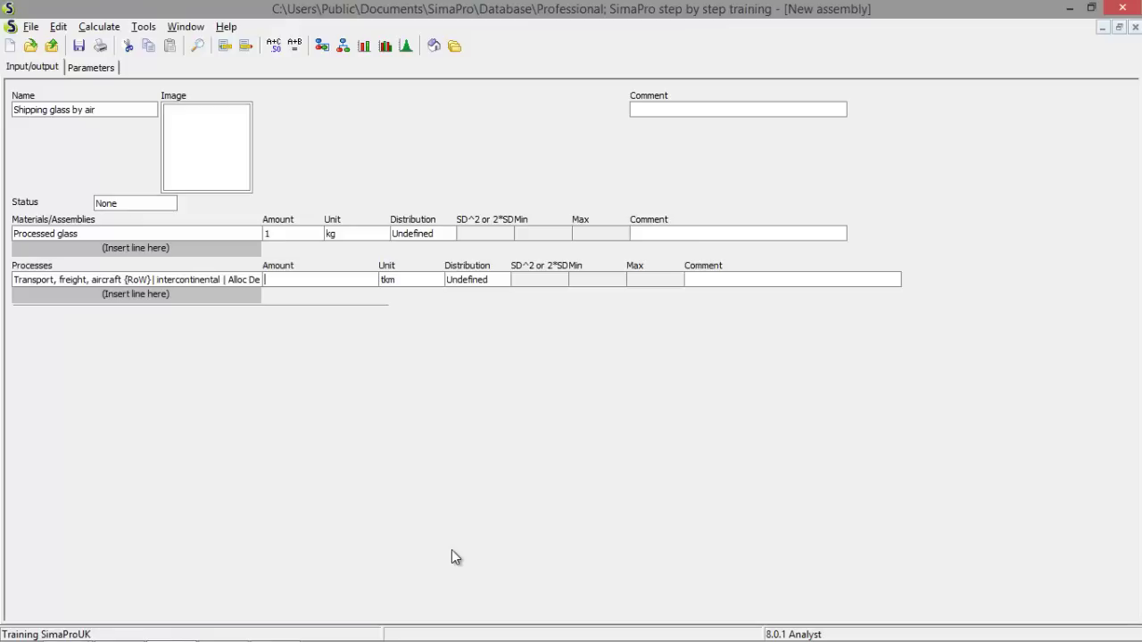
type("2")
key("ctrl+s")
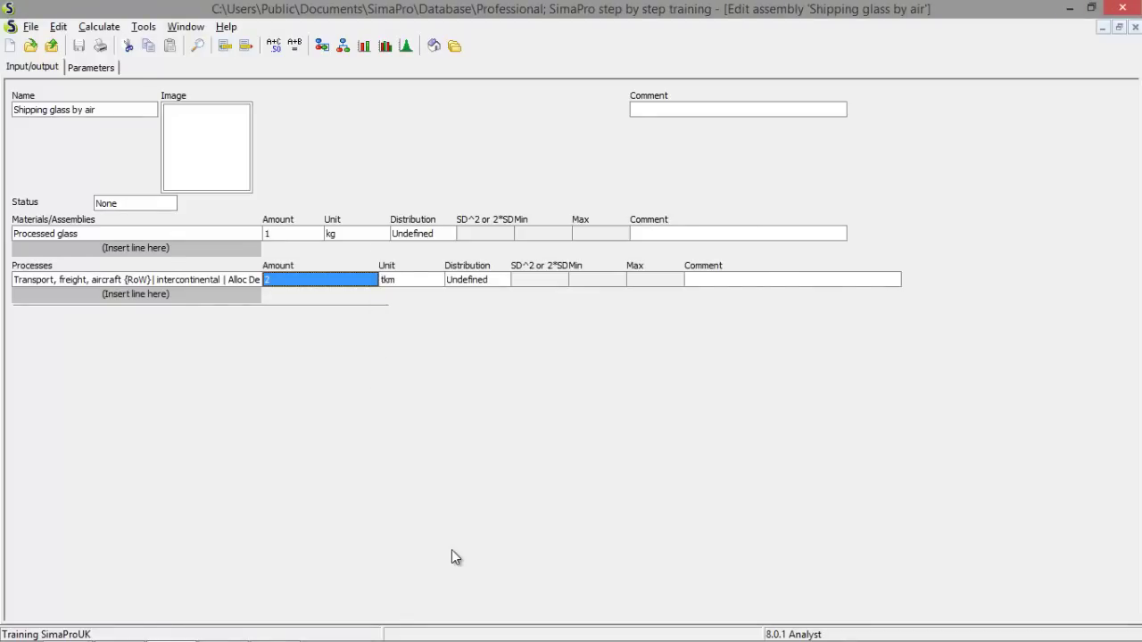
key("ctrl+F4")
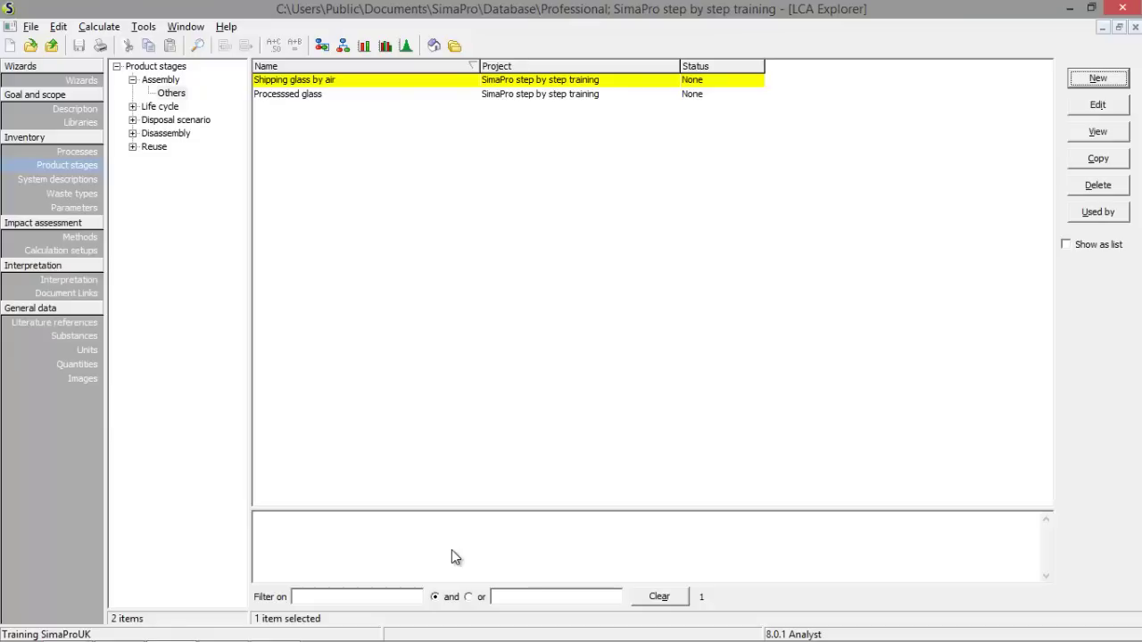
Create assembly 'Transport by ship' with 1 kg Processed glass and add a process line.
key("Insert")
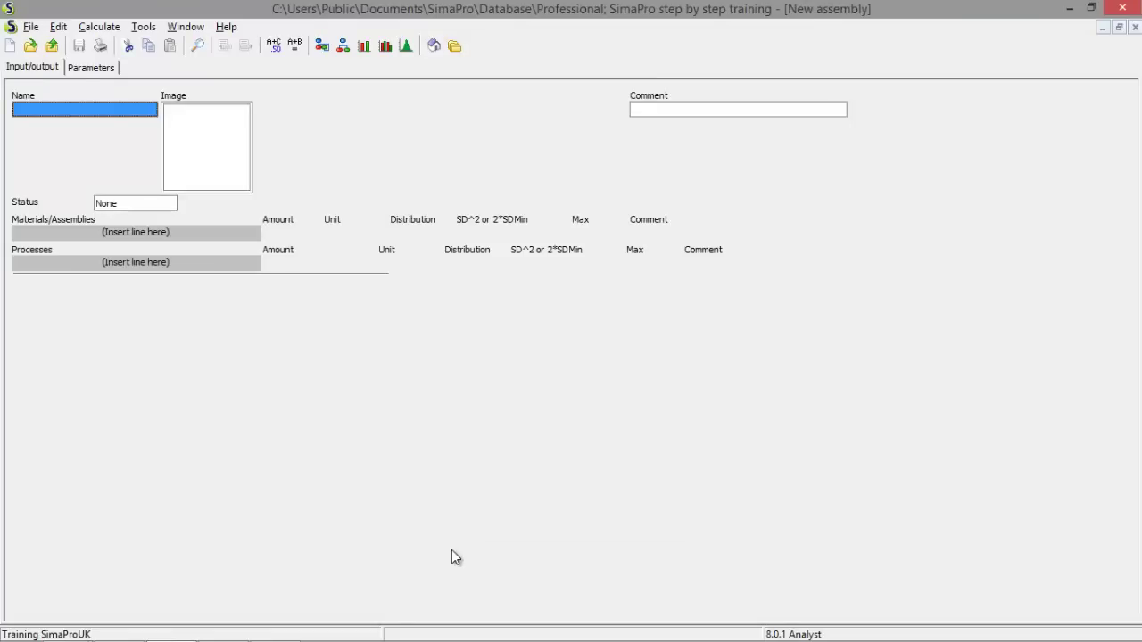
type("Transp")
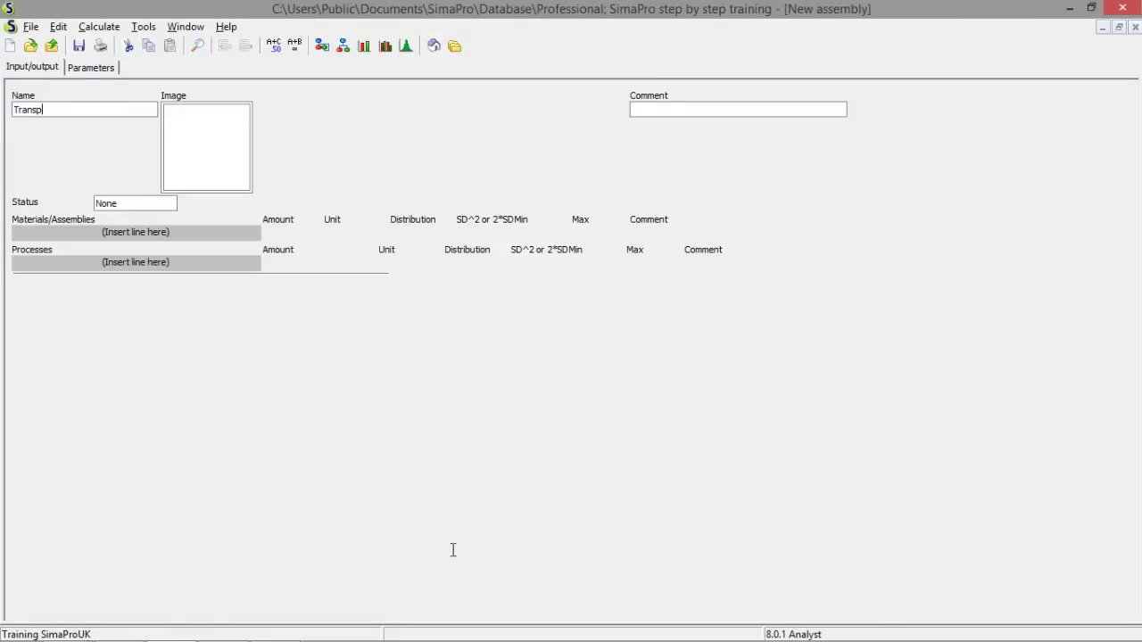
type("ort by ship")
key("Tab")
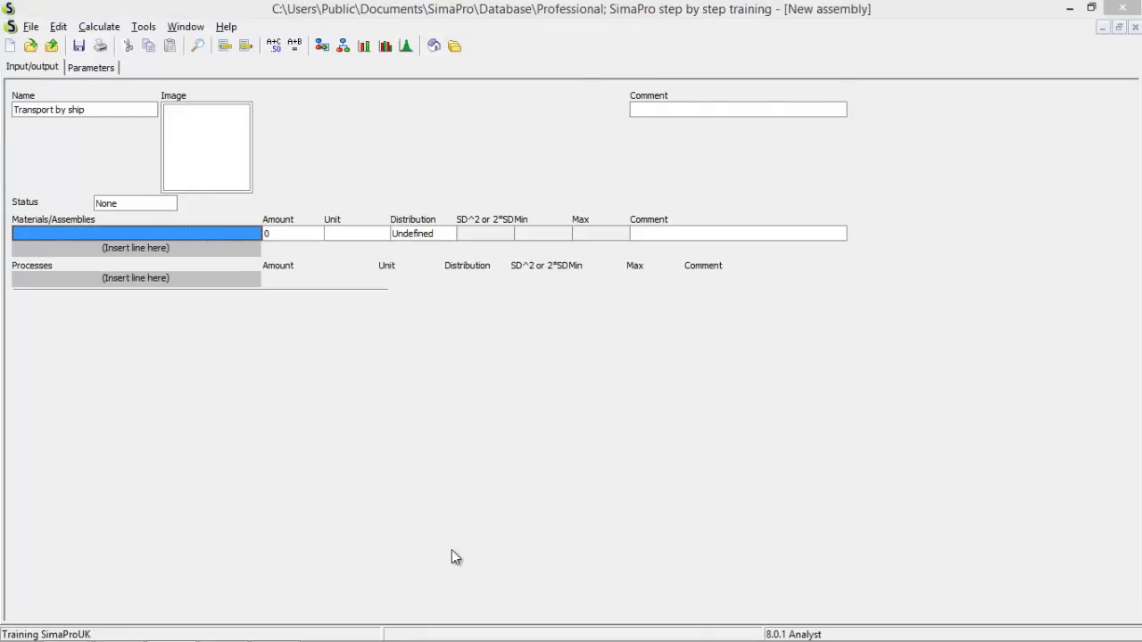
key("Return")
key("Return")
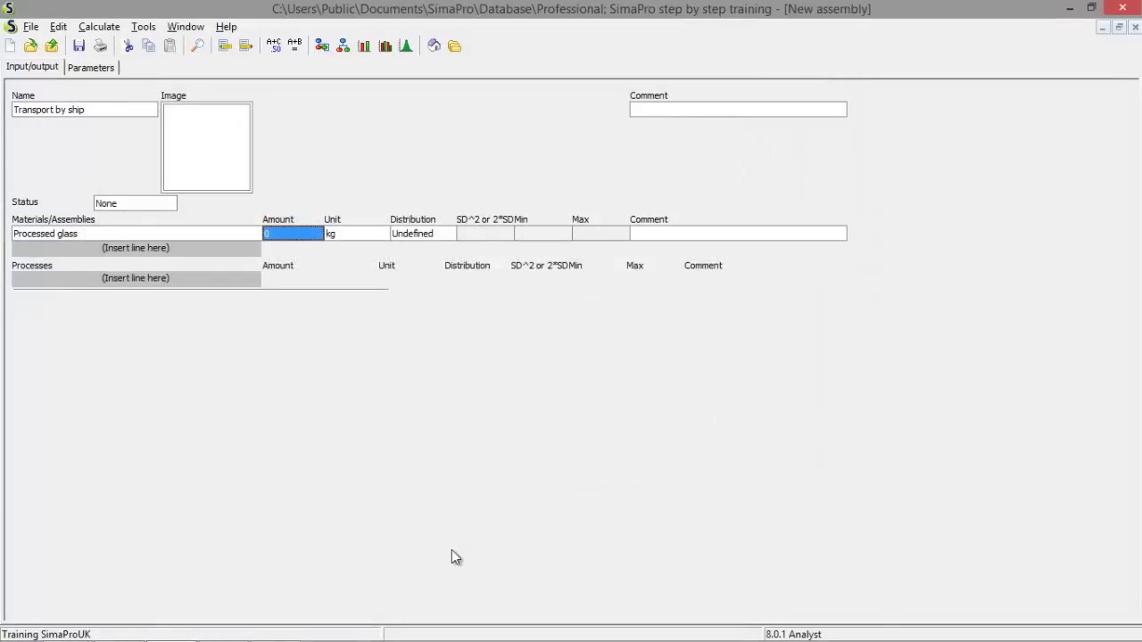
key("Tab")
key("Return")
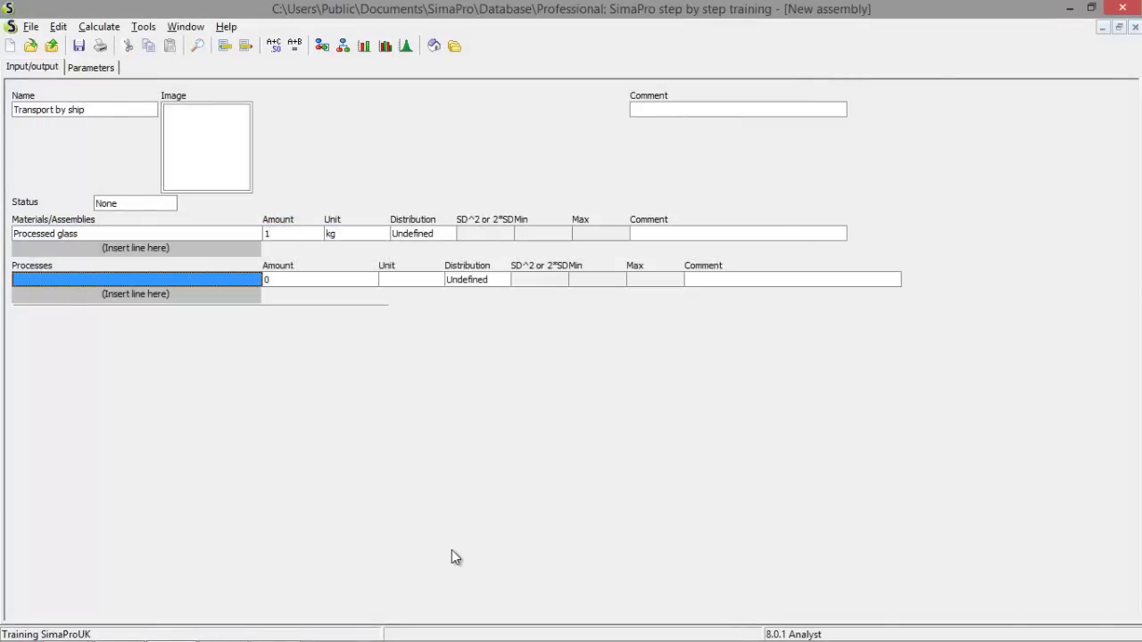
key("Return")
key("Left")
key("Left")
key("Left")
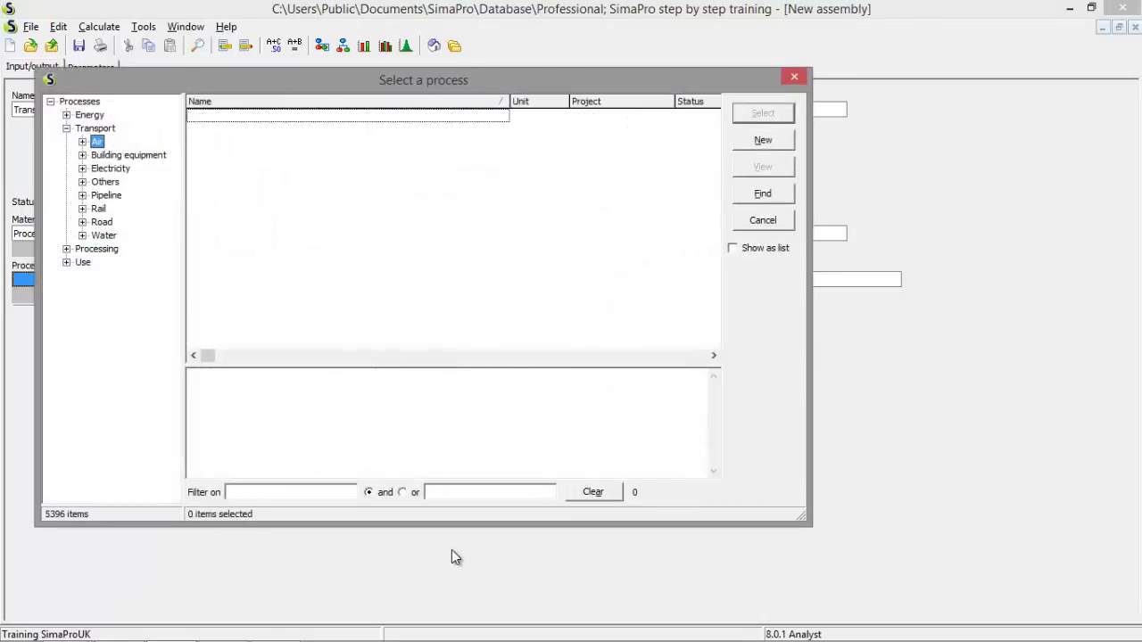
Add the global transoceanic ship market process from Water > Market to Transport by ship.
key("Down")
key("Down")
key("Down")
key("Down")
key("Down")
key("Down")
key("Down")
key("Right")
key("Down")
key("Down")
key("Right")
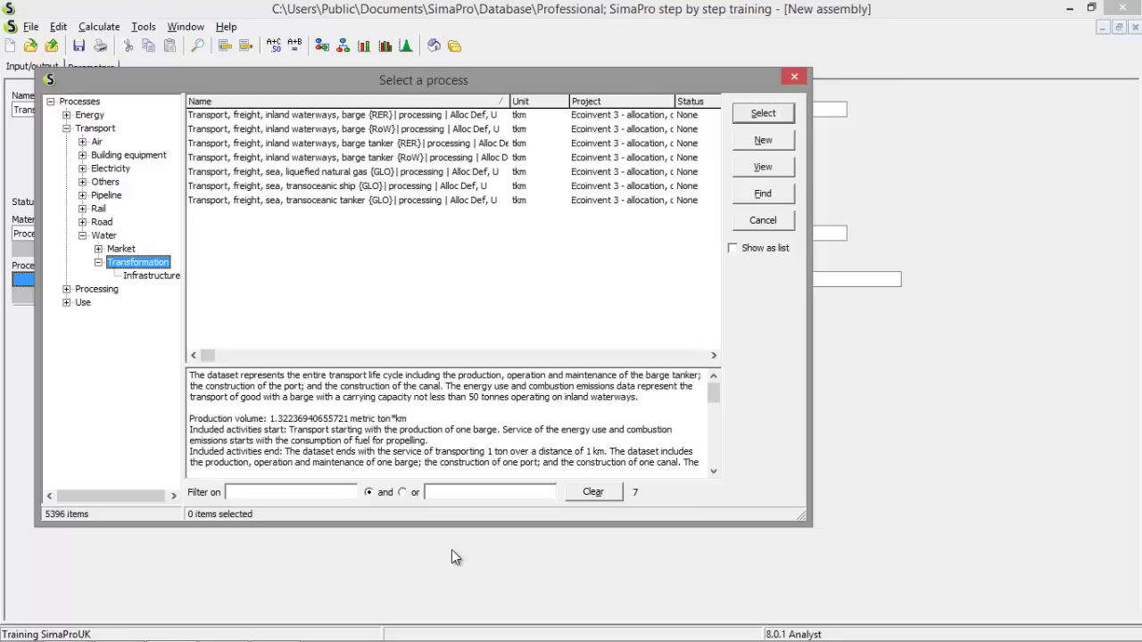
key("Up")
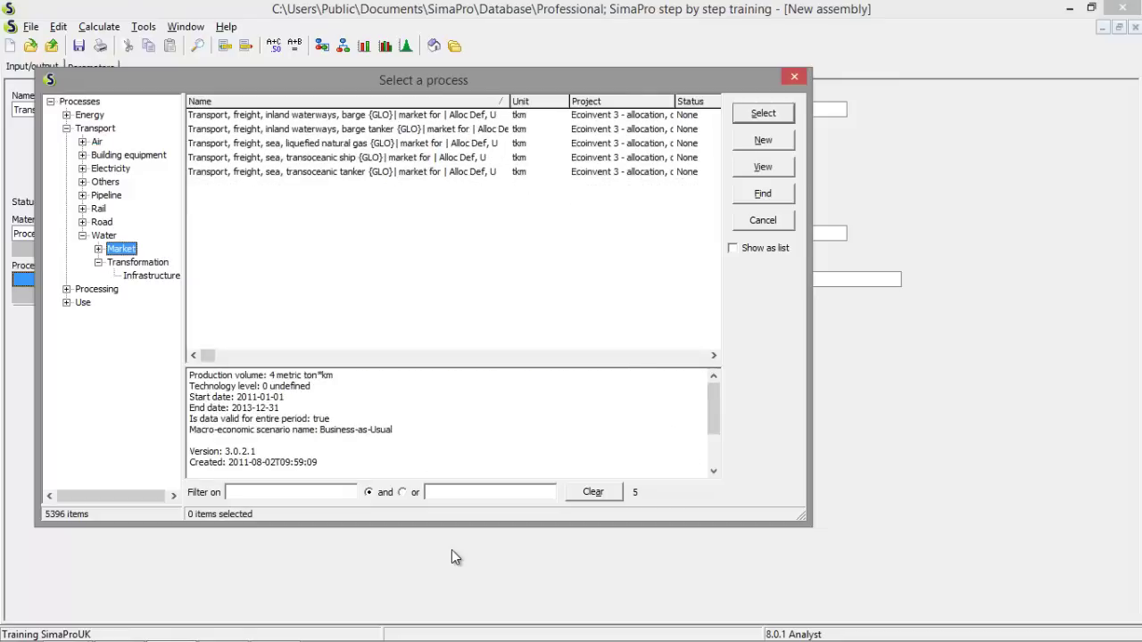
key("Tab")
key("Down")
key("Down")
key("Down")
key("Down")
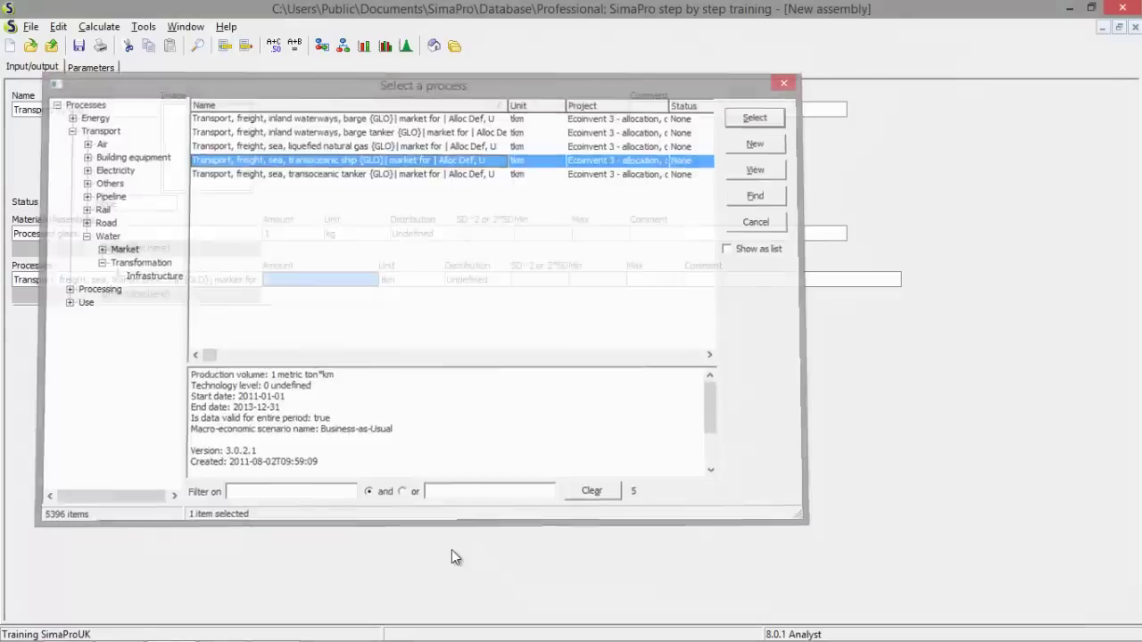
key("Return")
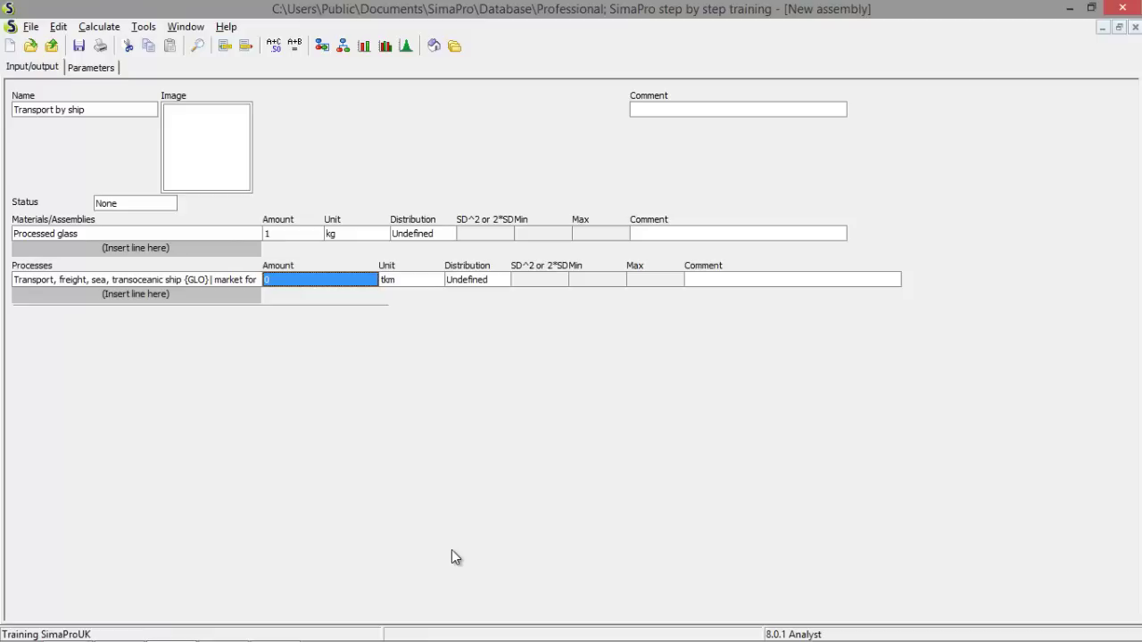
Set the ship freight amount to 6 tkm, then save and close the assembly.
type("6")
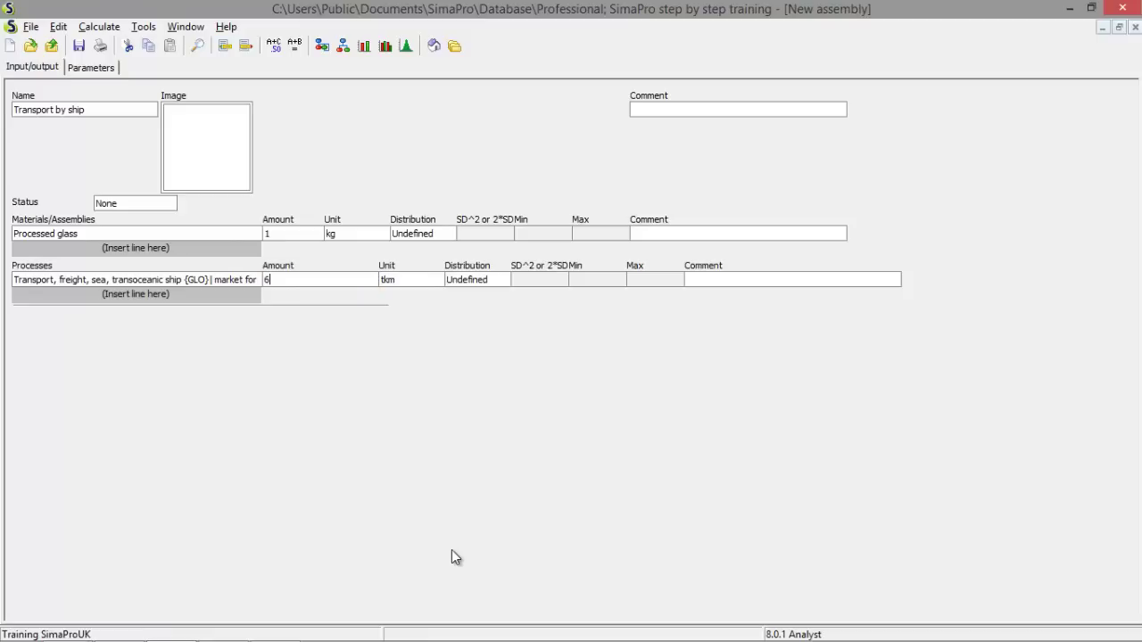
key("ctrl+s")
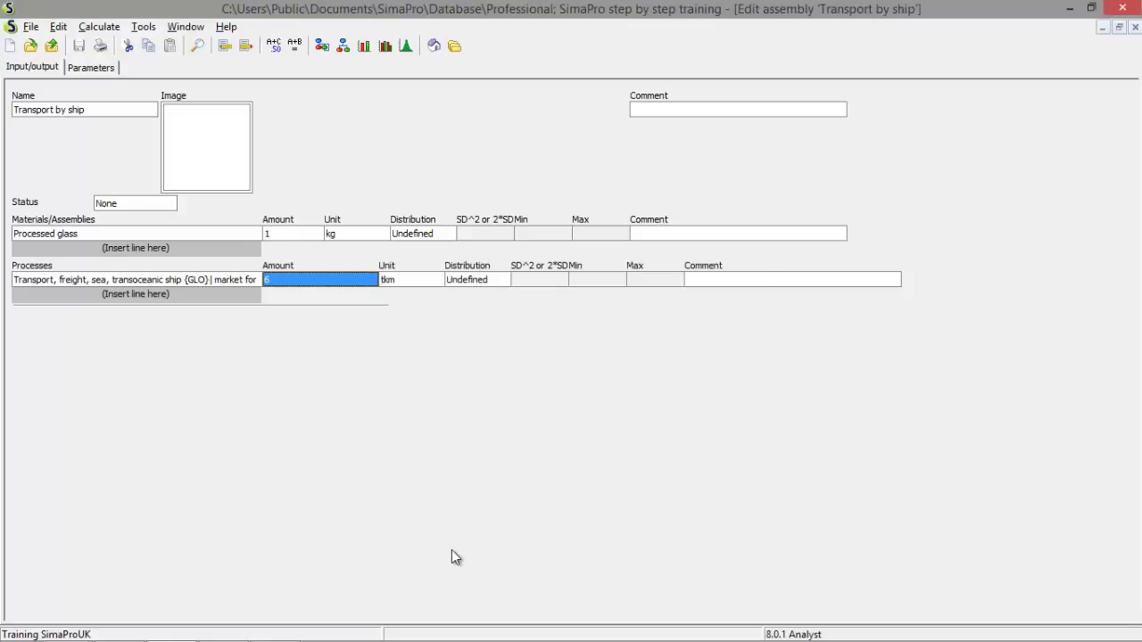
key("ctrl+F4")
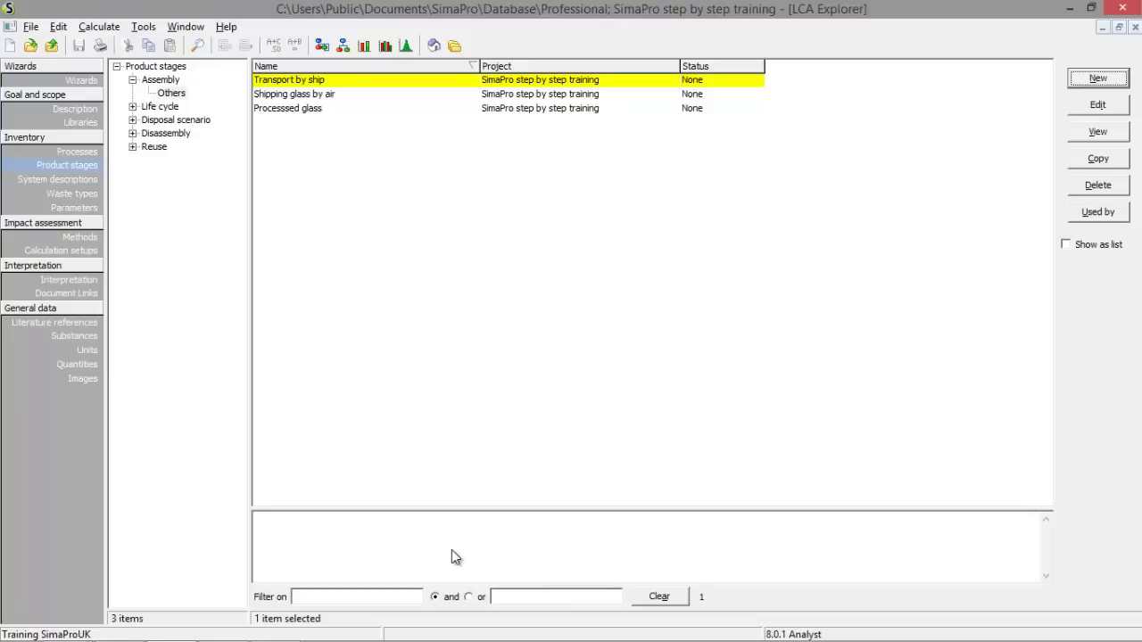
key("Down")
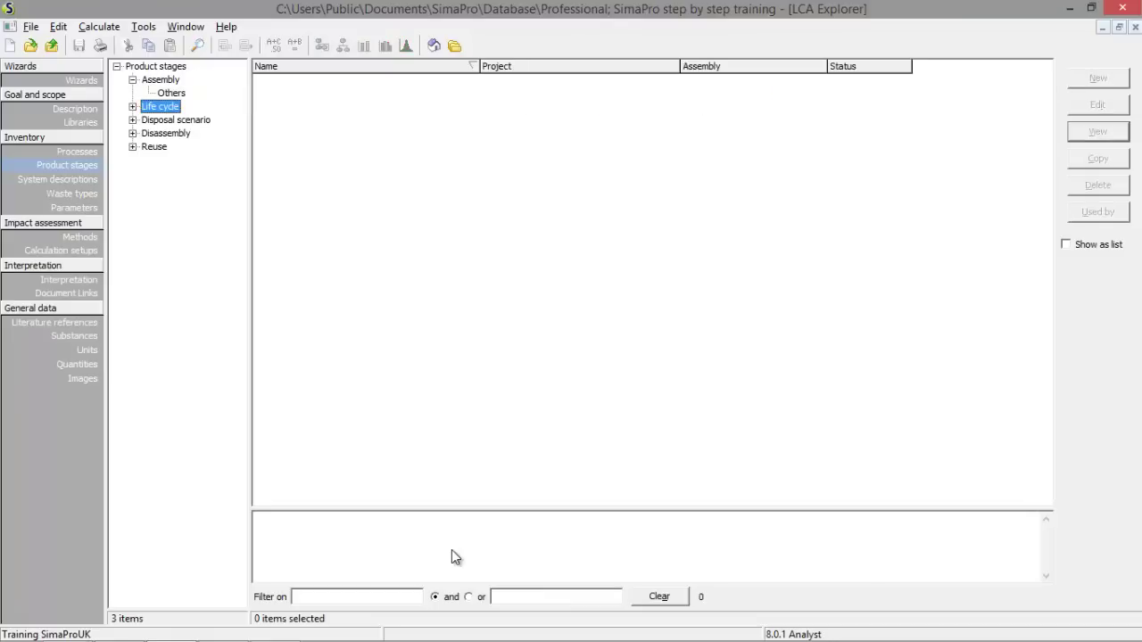
Start a new life cycle in the Life cycle > Others group.
key("Right")
key("Down")
key("Tab")
key("Return")
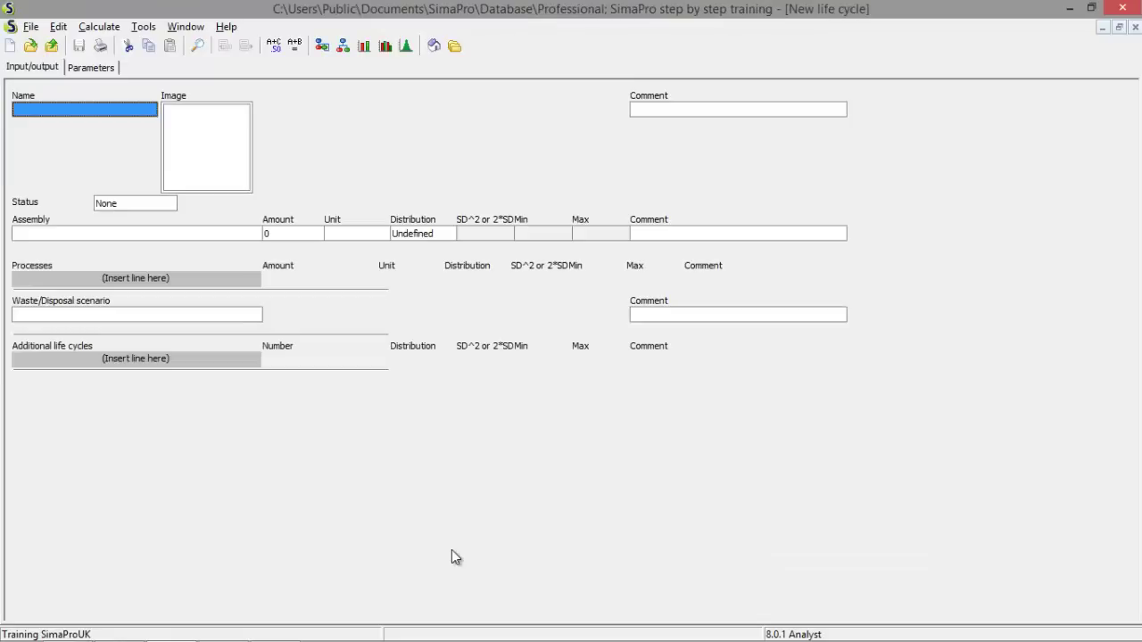